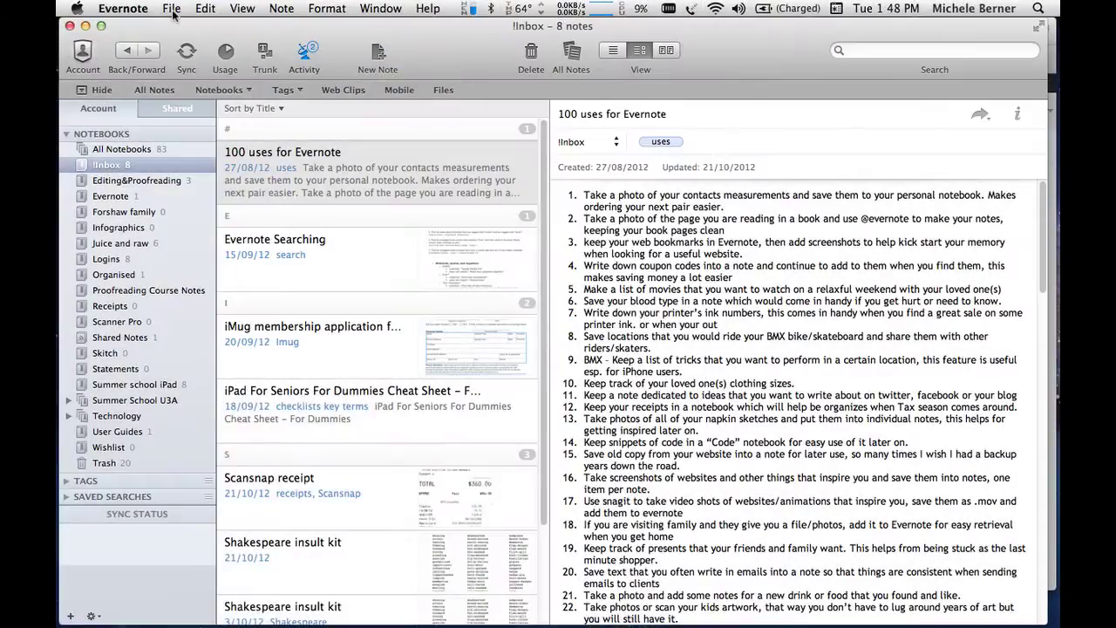
pyautogui.click(172, 10)
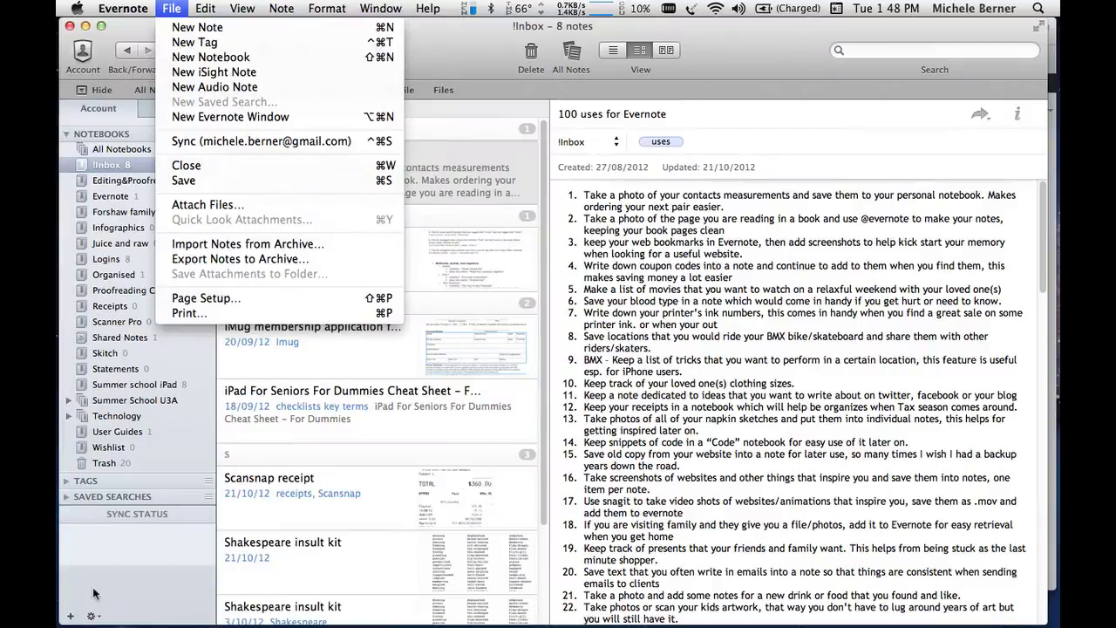
pyautogui.click(94, 610)
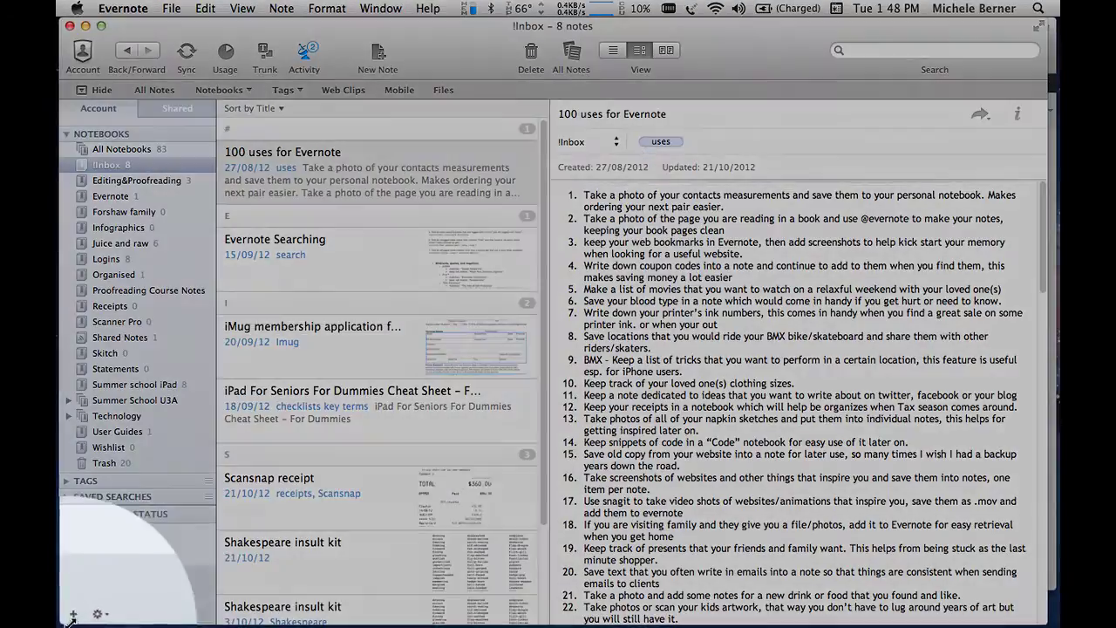
pyautogui.click(71, 615)
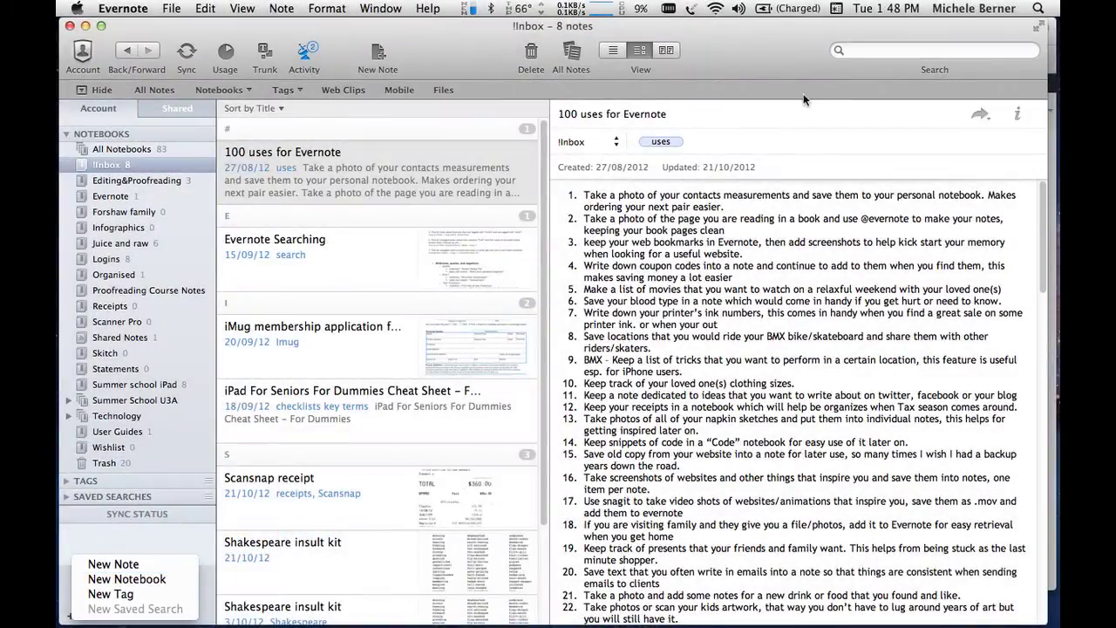
pyautogui.press('Escape')
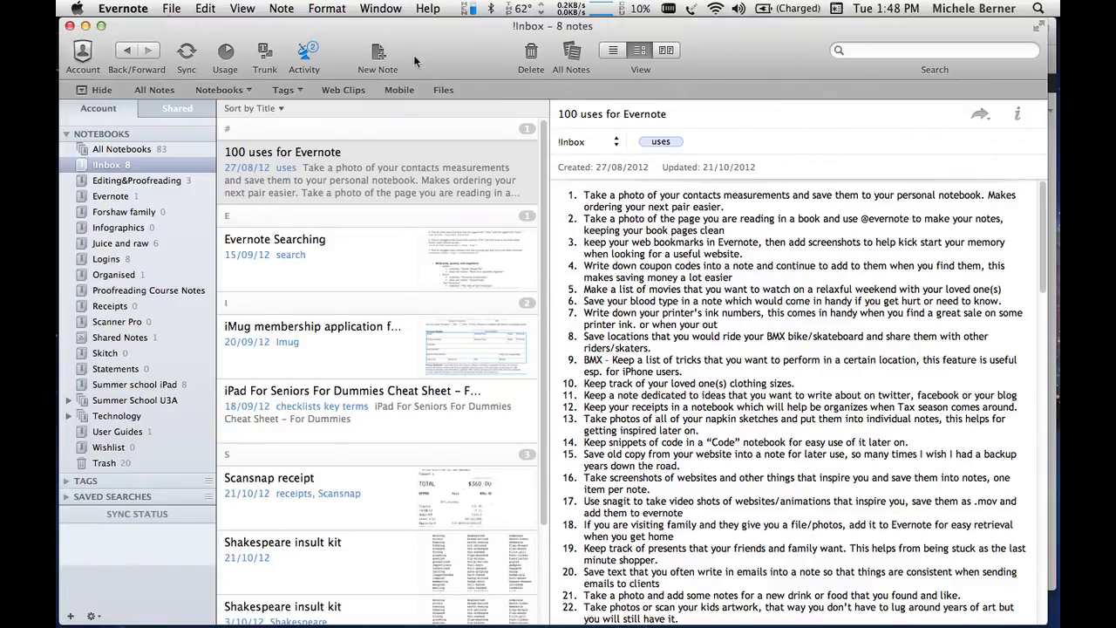
# Create a new note in the !Inbox notebook and check that notebook's settings without changing them
pyautogui.click(377, 54)
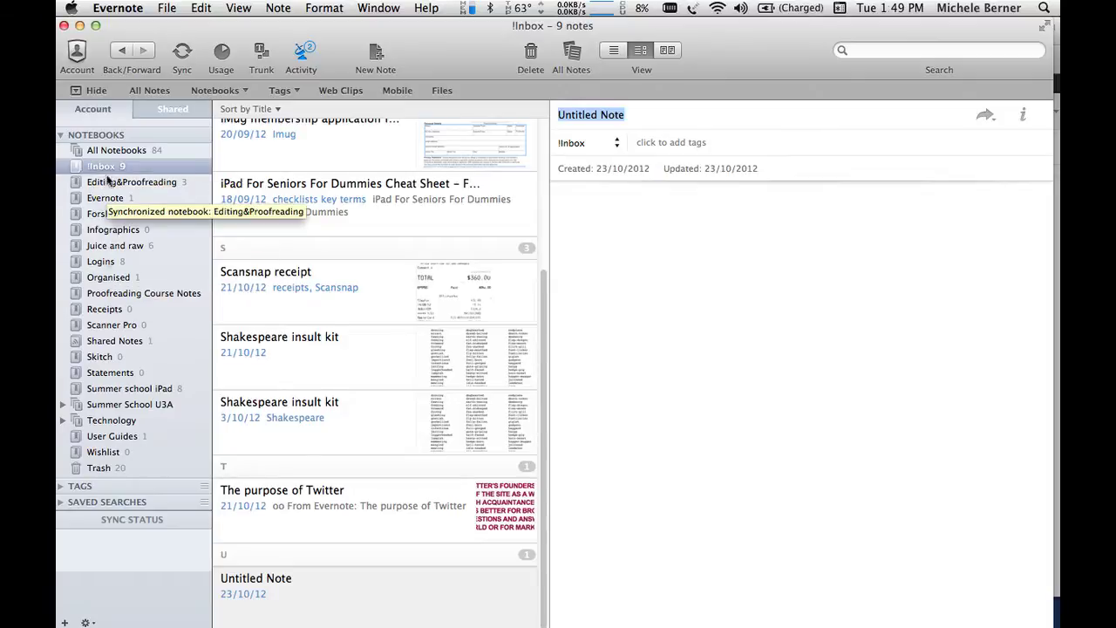
pyautogui.rightClick(103, 167)
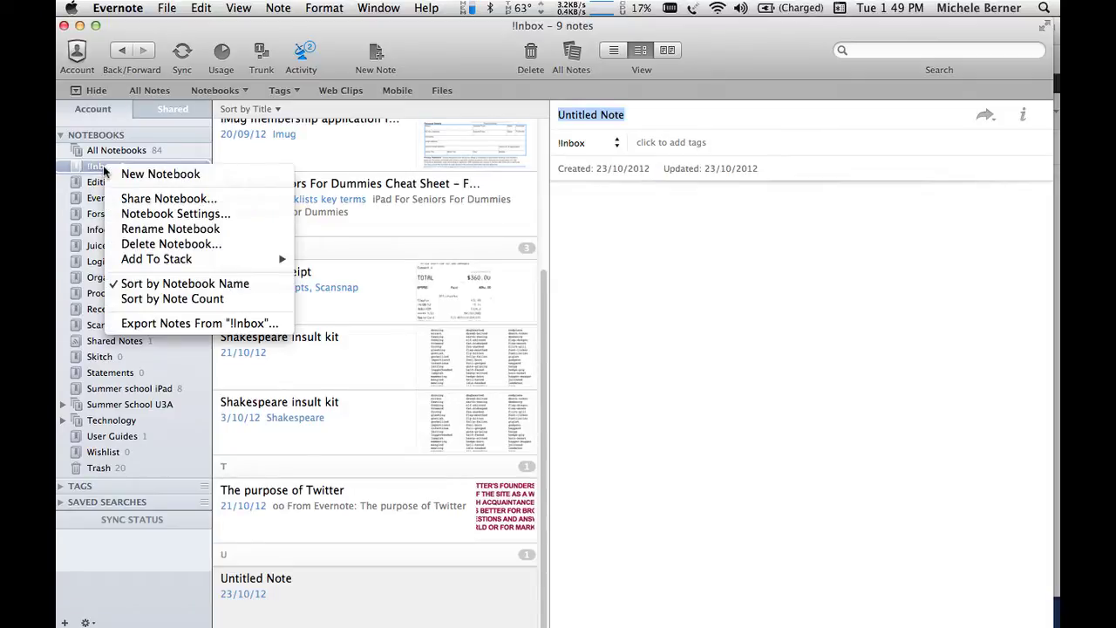
pyautogui.click(133, 215)
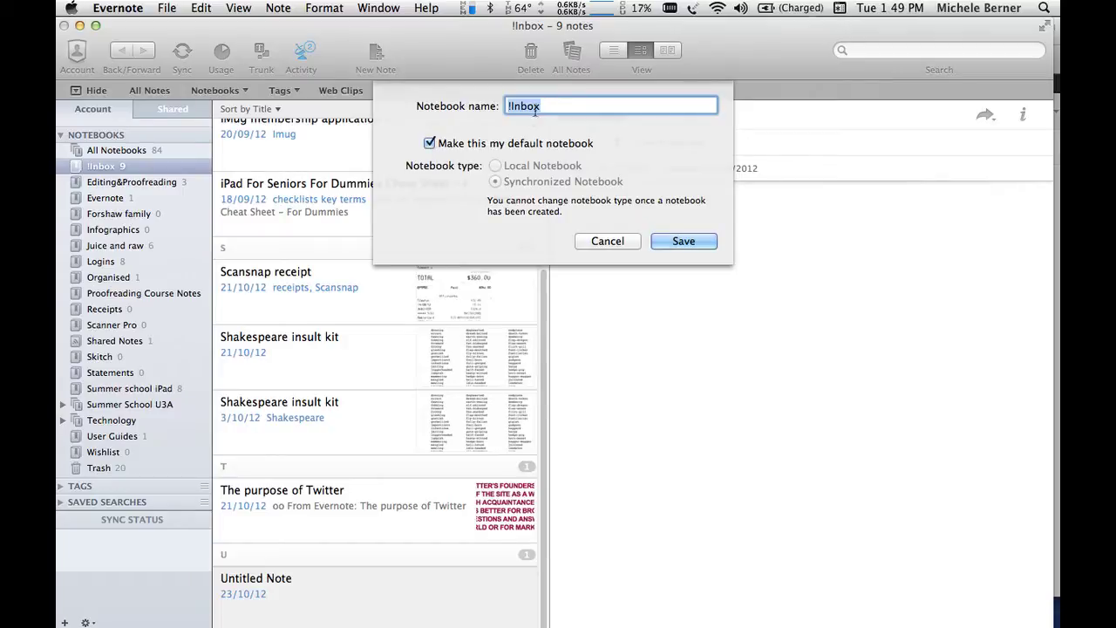
pyautogui.click(597, 241)
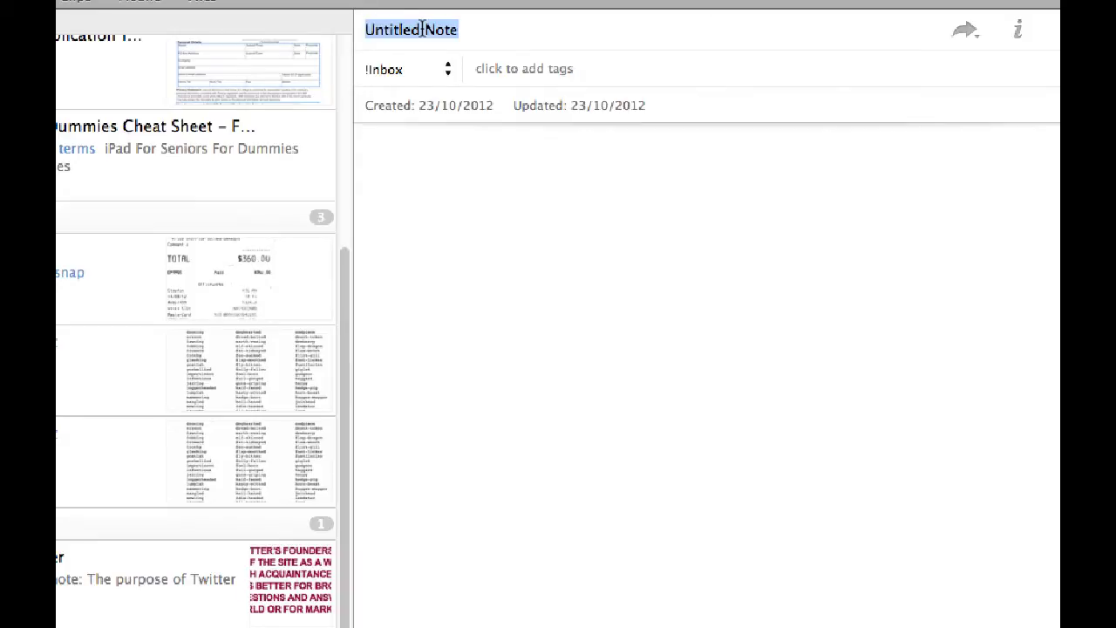
# Title the new untitled note "Messy Desk"
pyautogui.click(469, 29)
pyautogui.tripleClick(469, 29)
pyautogui.write('Messy Desk')
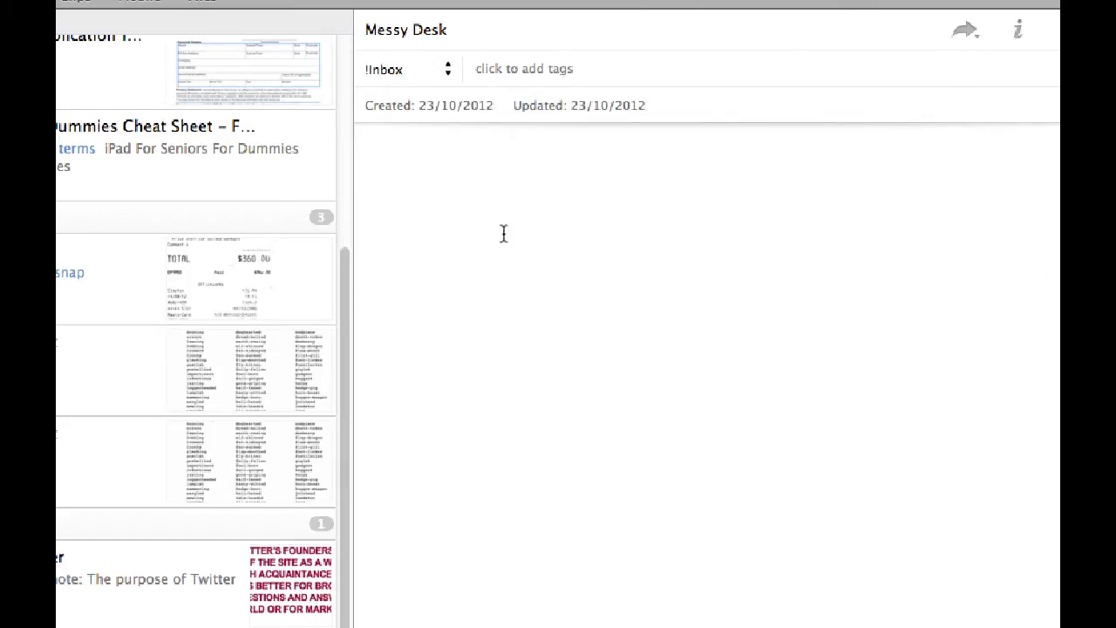
# Write two lines in the note body: "This is a new note" and "My ambition - to go paperless."
pyautogui.click(431, 172)
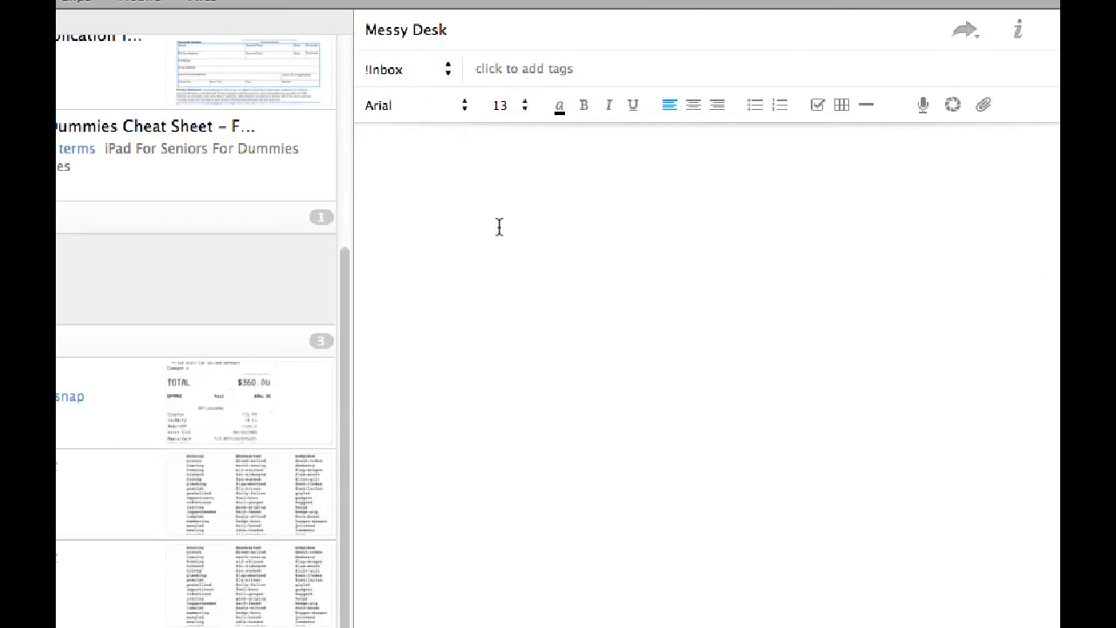
pyautogui.write('This is a new note ')
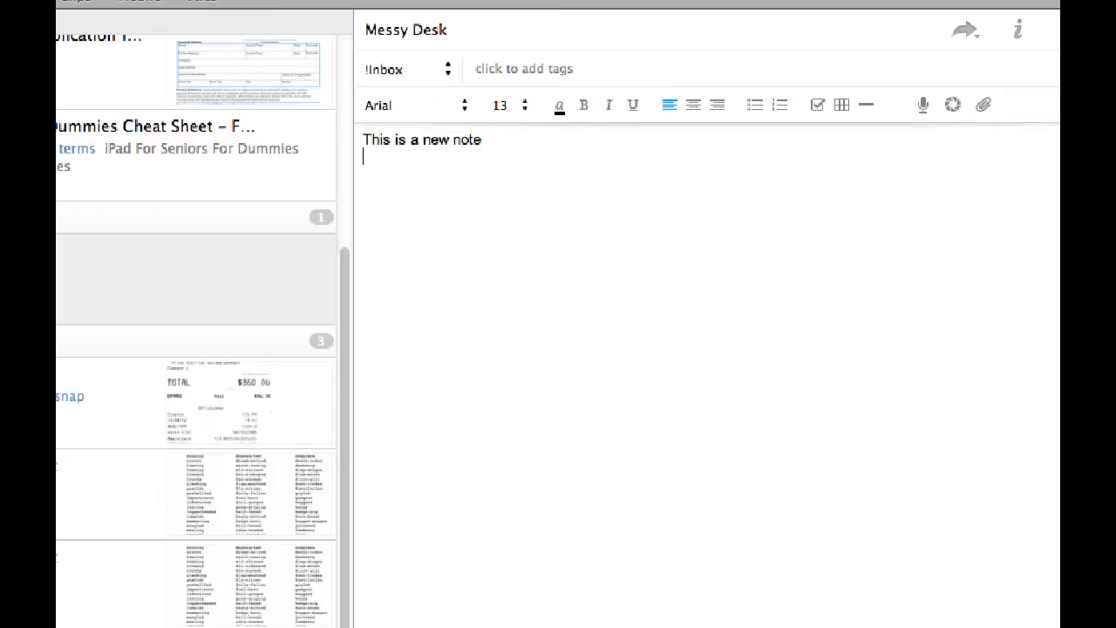
pyautogui.write('My ambi')
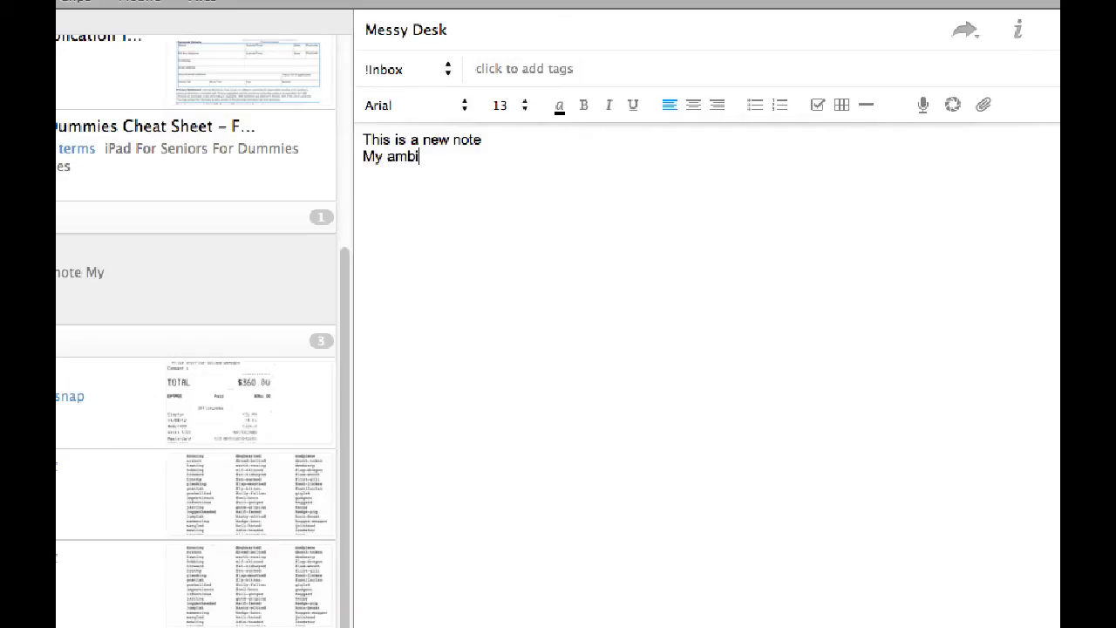
pyautogui.write('tion - to go paperless')
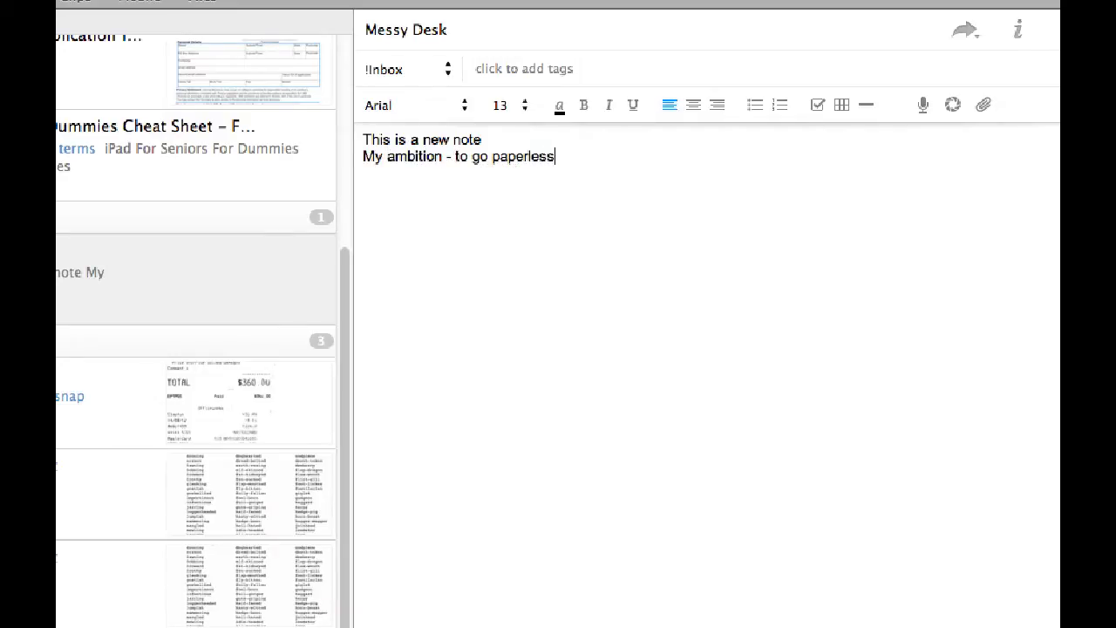
pyautogui.write('.')
# Make the line "My ambition - to go paperless." bold and set its font size to 18
pyautogui.moveTo(559, 157); pyautogui.dragTo(340, 155)
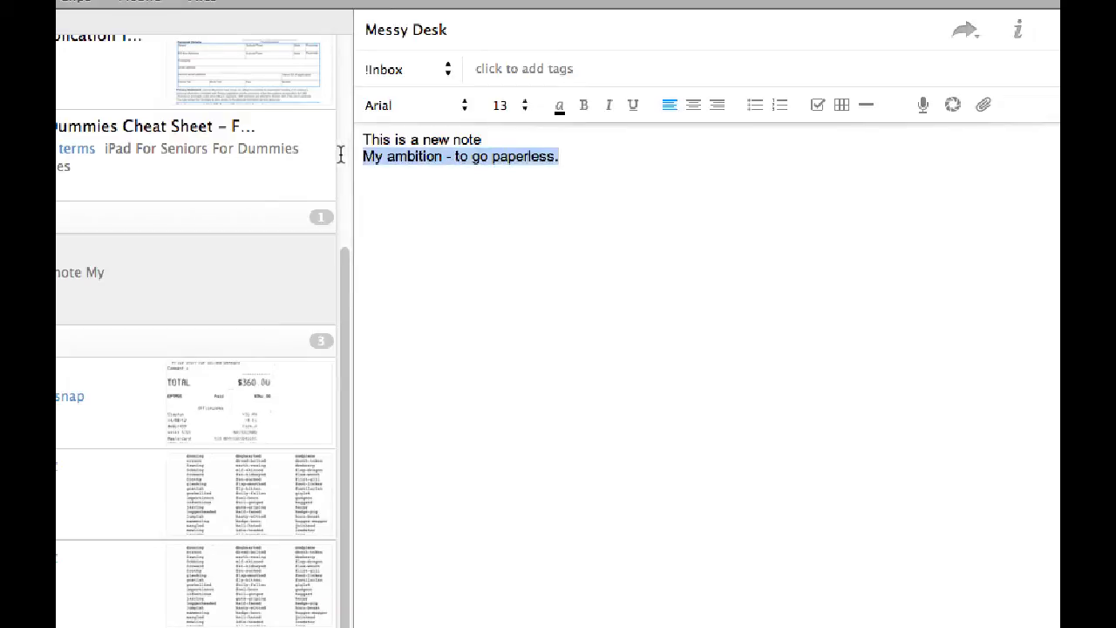
pyautogui.click(584, 105)
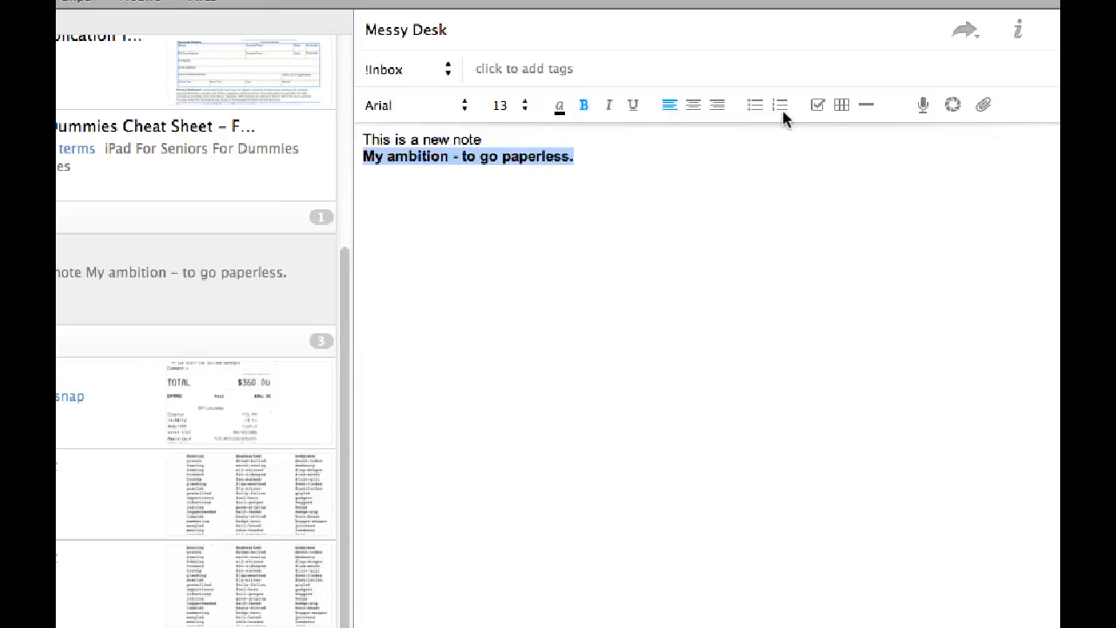
pyautogui.click(461, 104)
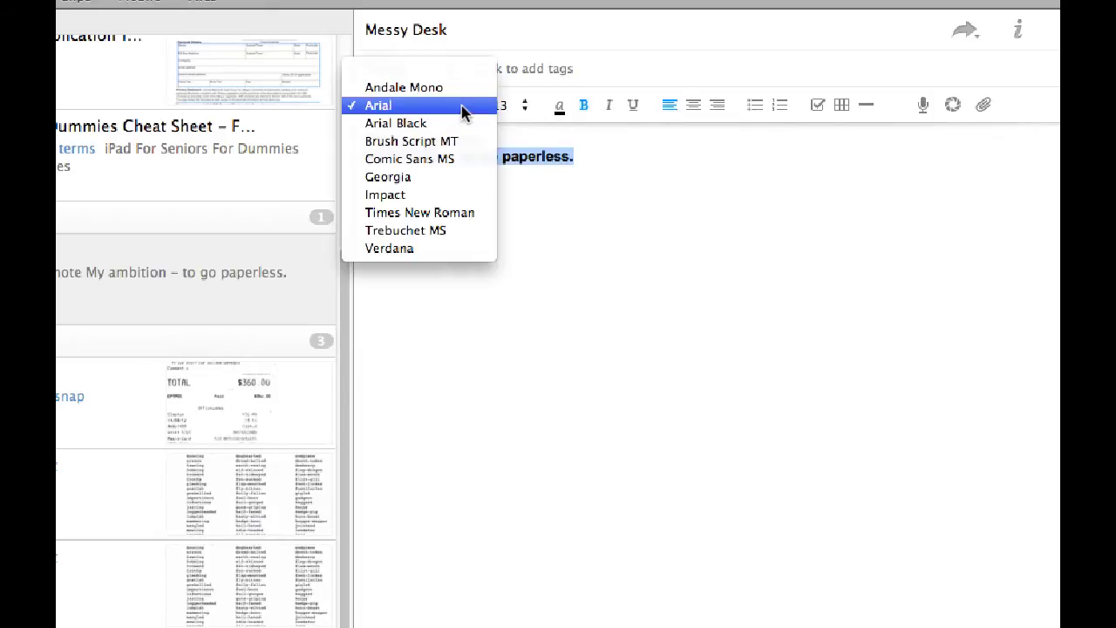
pyautogui.click(526, 107)
pyautogui.click(527, 106)
pyautogui.click(527, 107)
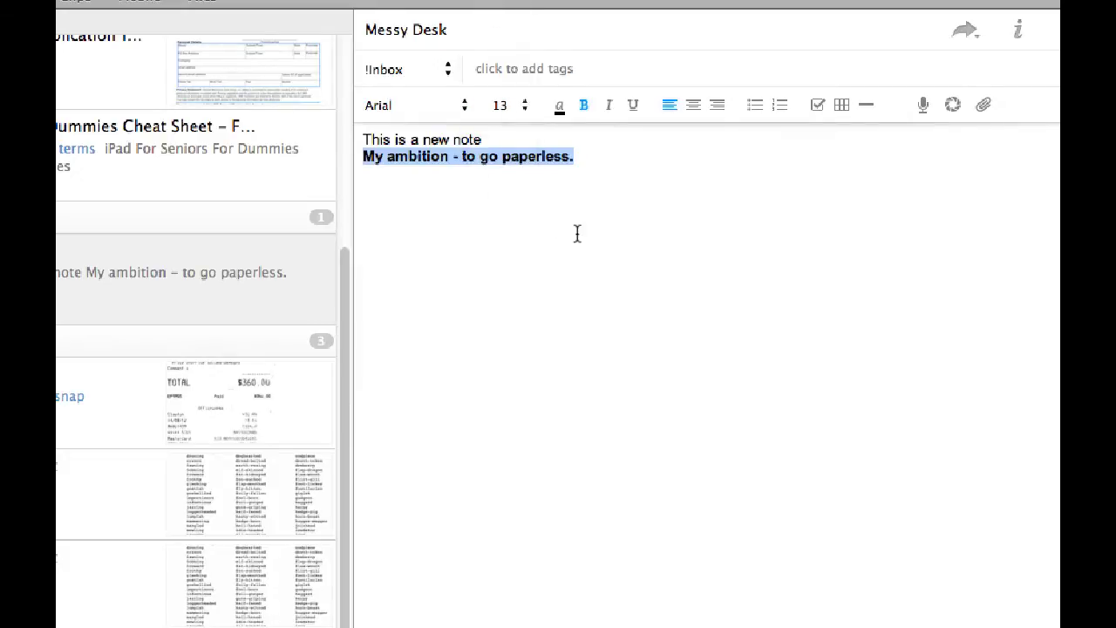
pyautogui.moveTo(427, 166); pyautogui.dragTo(359, 157)
pyautogui.click(571, 155)
pyautogui.click(516, 109)
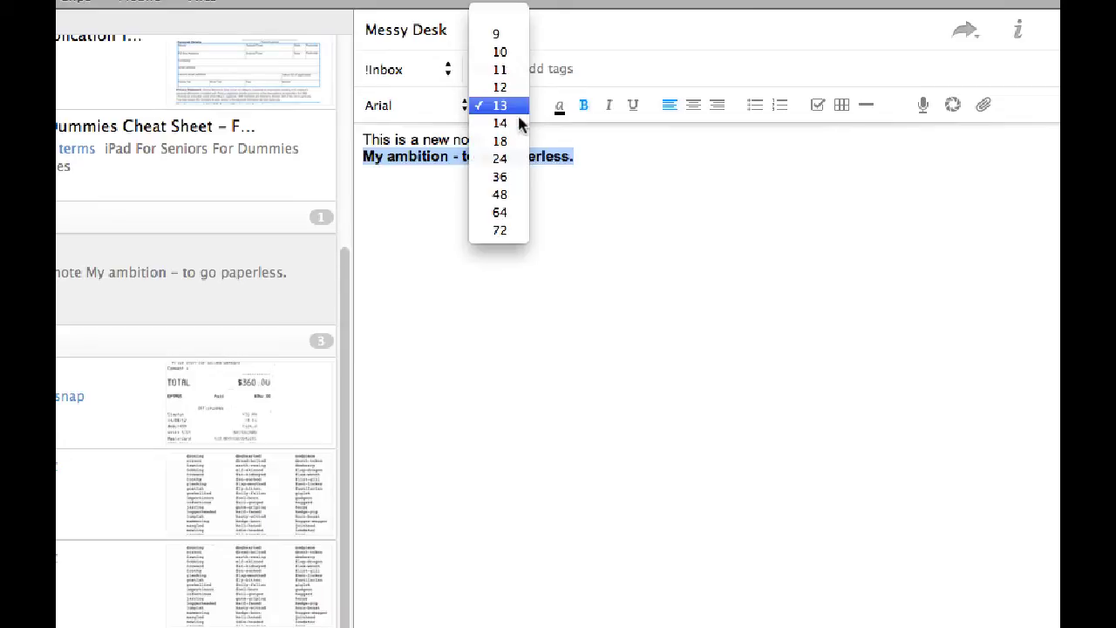
pyautogui.click(503, 144)
pyautogui.click(680, 175)
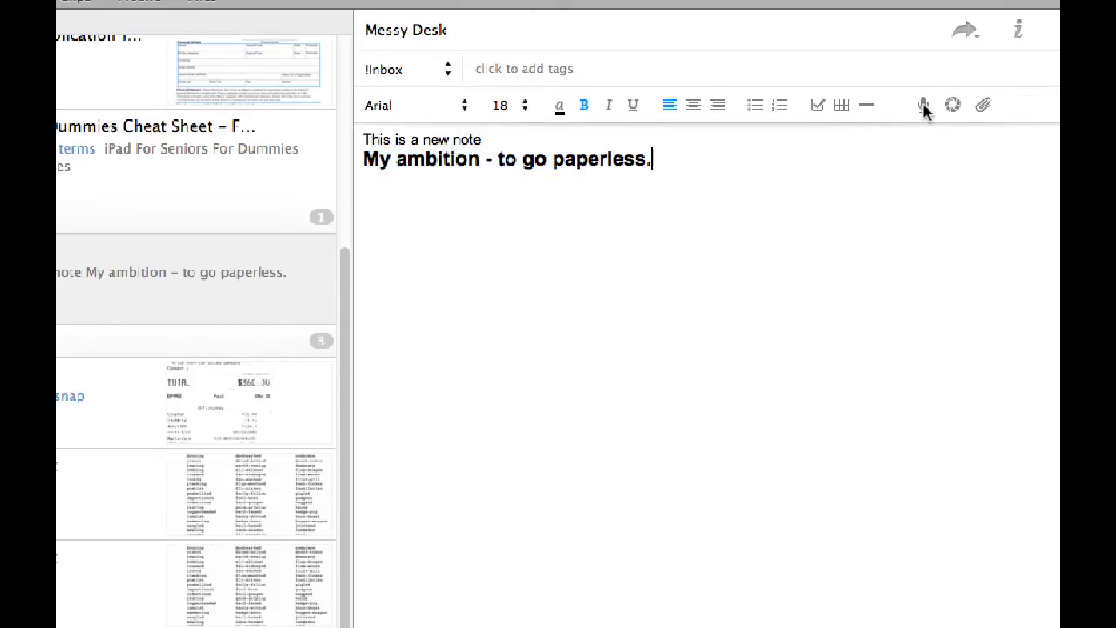
# Record and save an audio clip about 5 seconds long below the bold line, and play it back
pyautogui.press('Return')
pyautogui.click(921, 107)
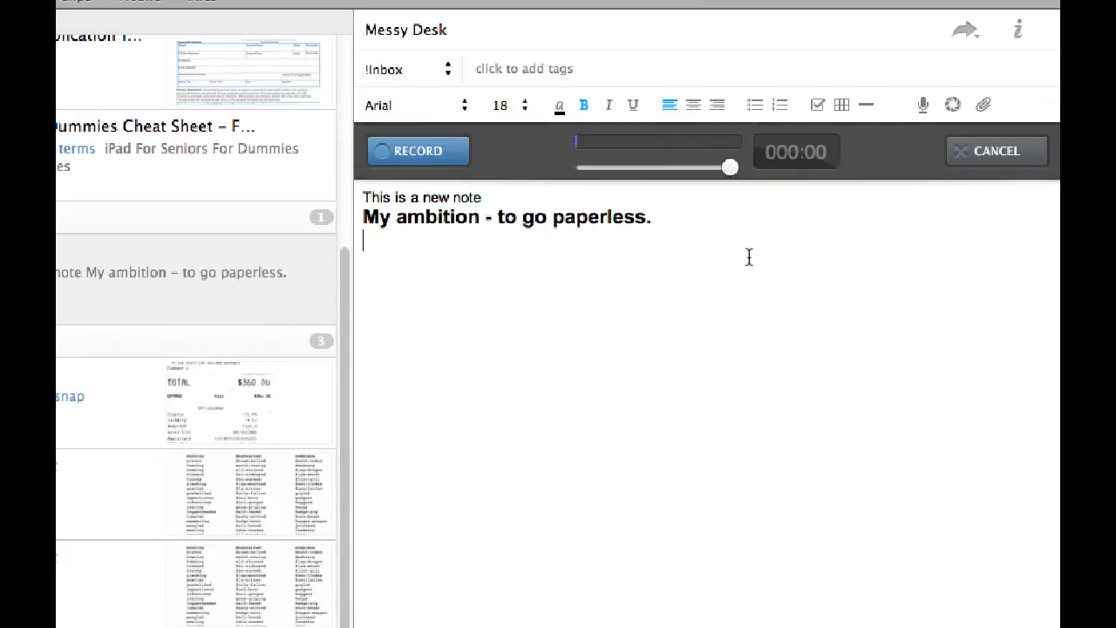
pyautogui.click(414, 159)
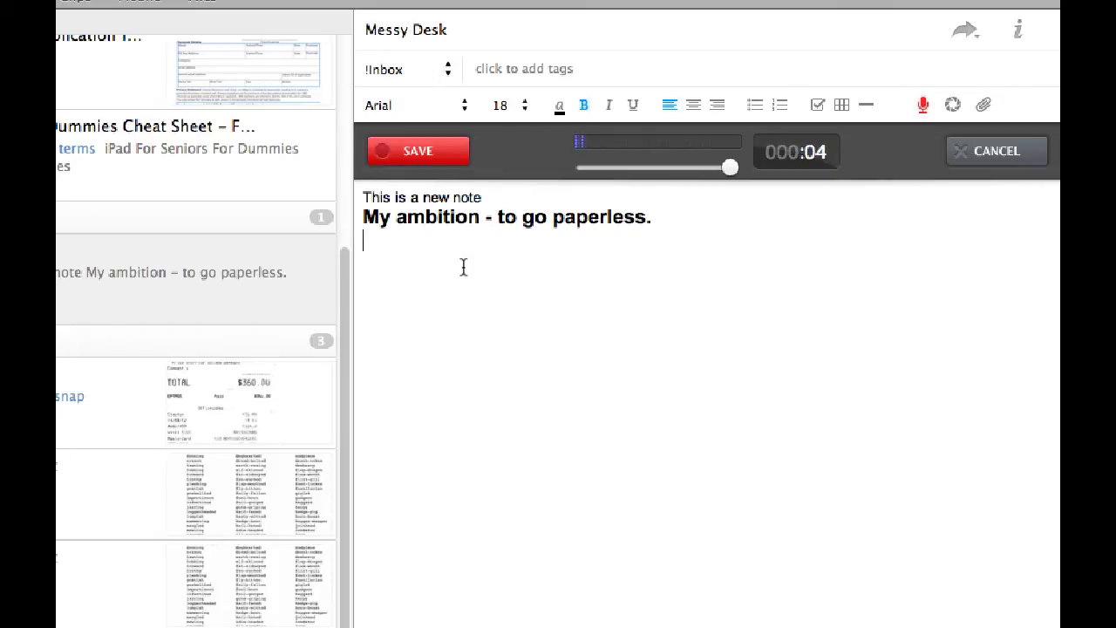
pyautogui.click(405, 150)
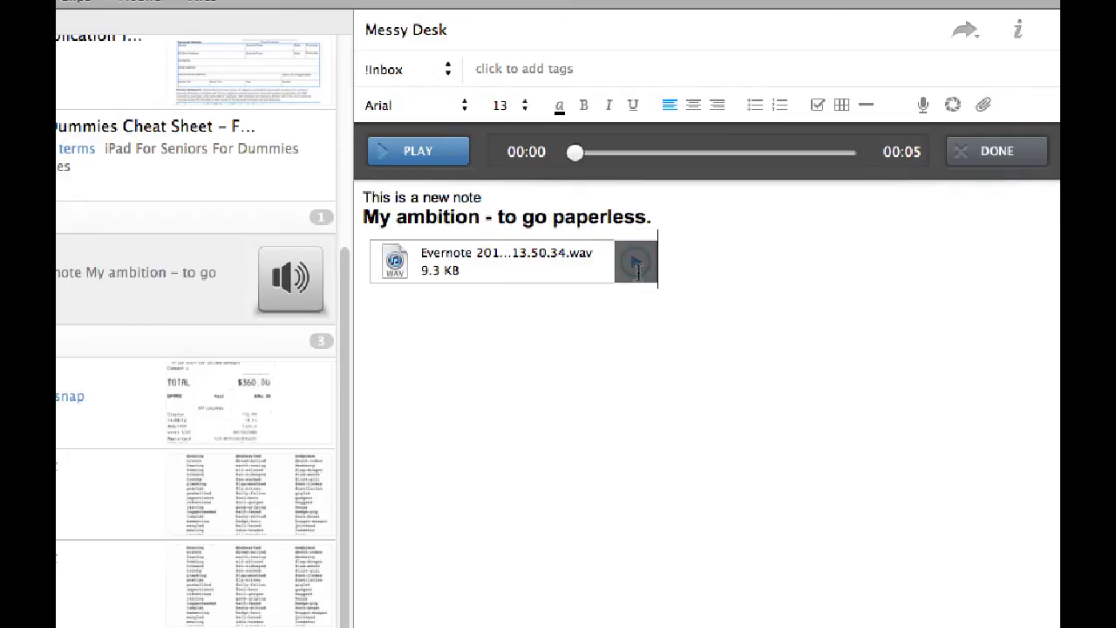
pyautogui.click(635, 261)
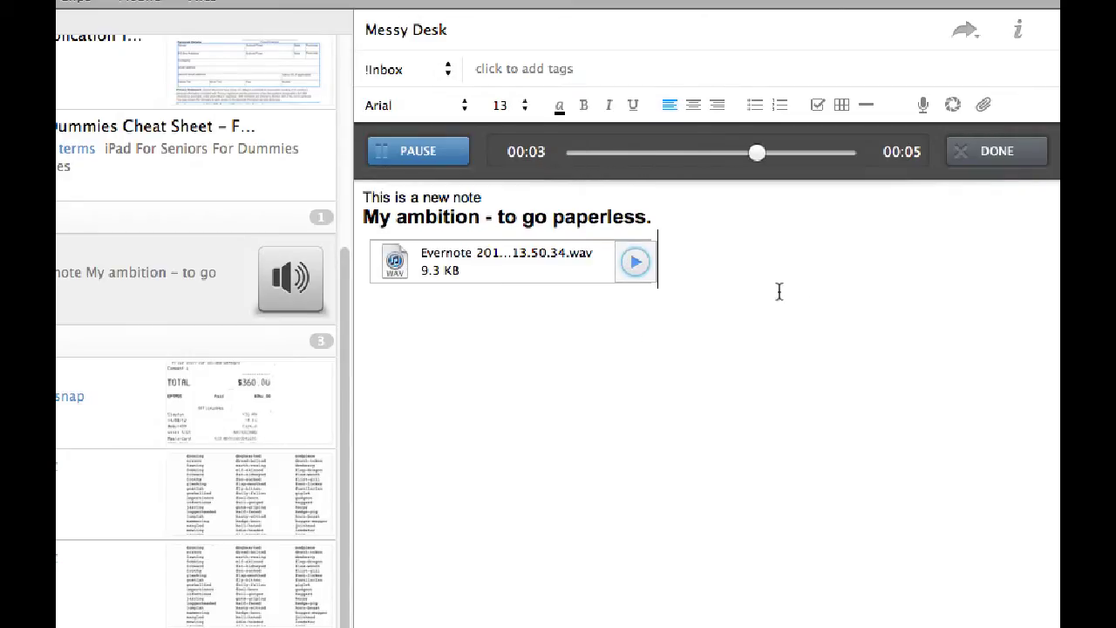
pyautogui.click(994, 154)
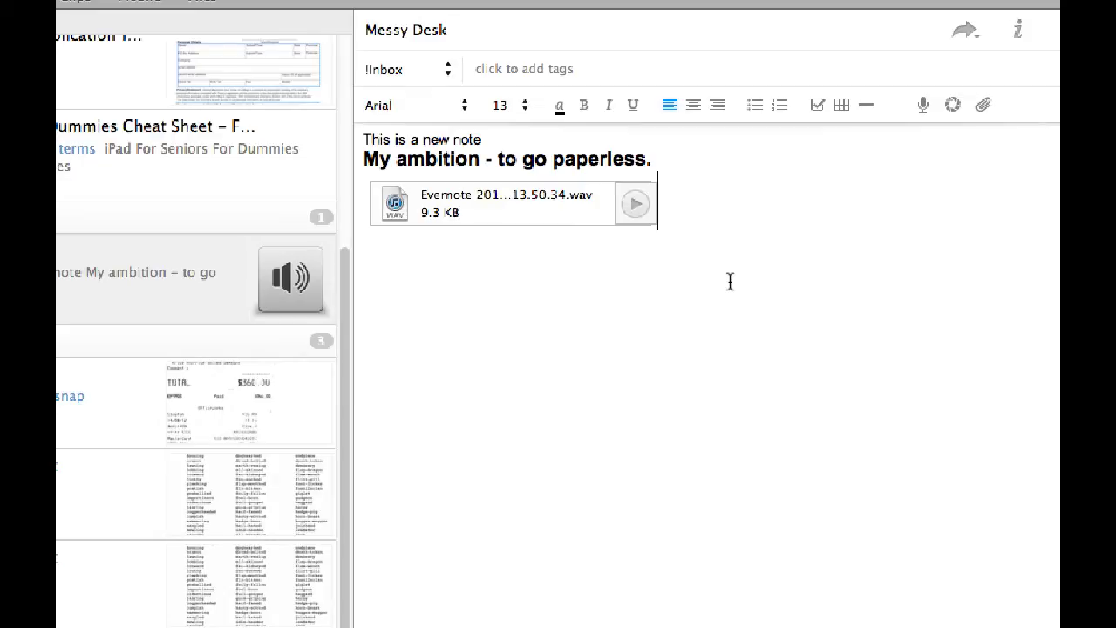
# Attach the image messydesk1.jpg from the Downloads folder on a new line below the audio clip
pyautogui.press('Return')
pyautogui.click(984, 105)
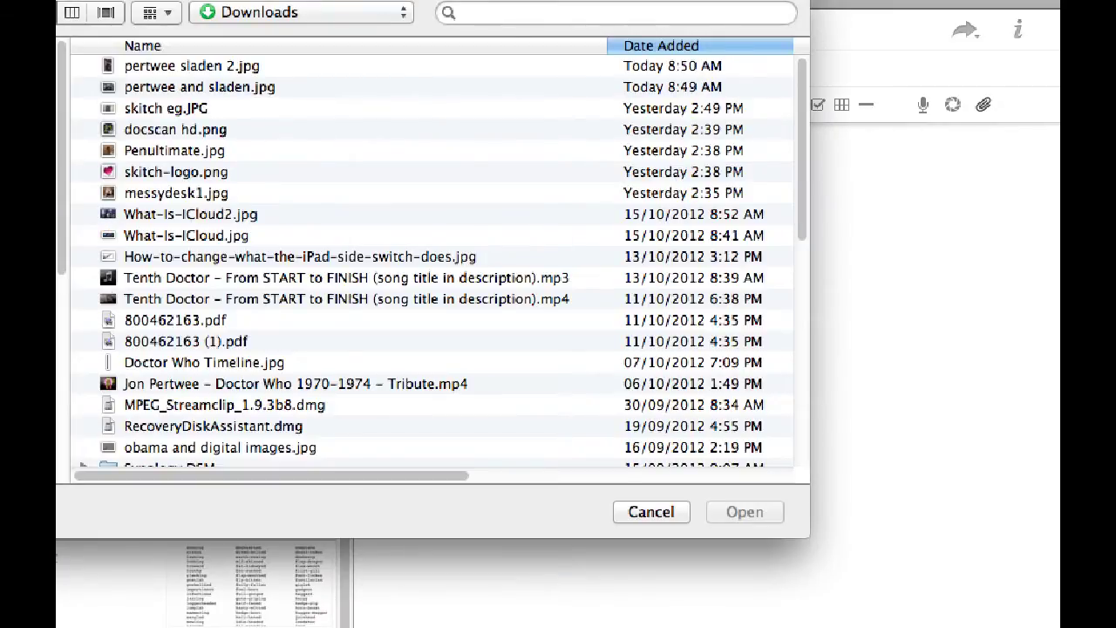
pyautogui.click(150, 197)
pyautogui.click(743, 514)
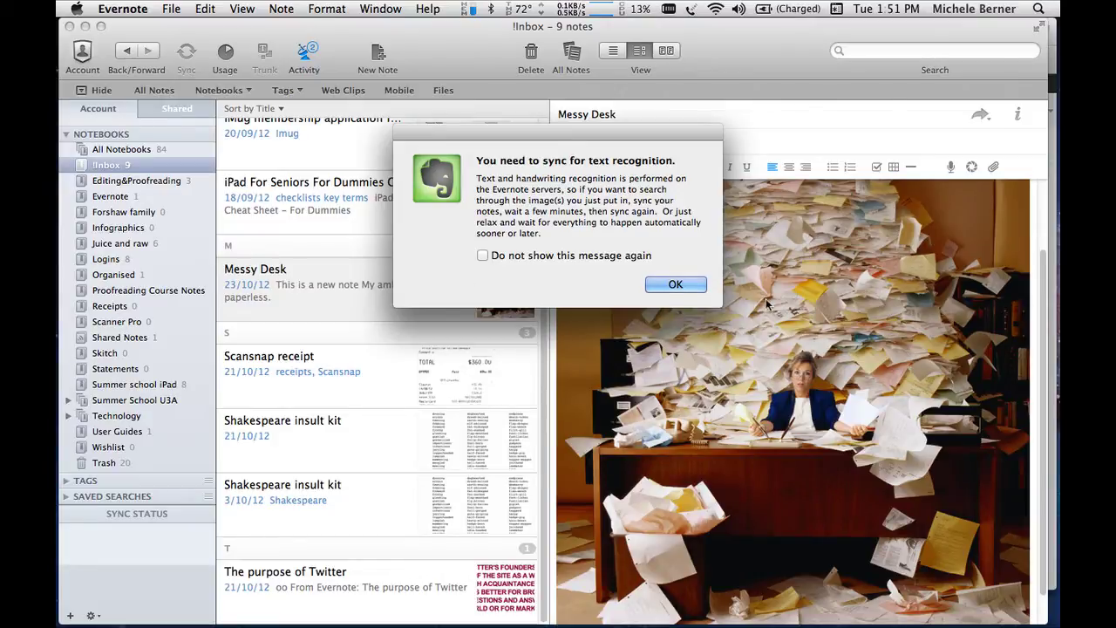
# Dismiss the text-recognition notice with "Do not show this message again" and sync the notes
pyautogui.click(483, 256)
pyautogui.click(675, 284)
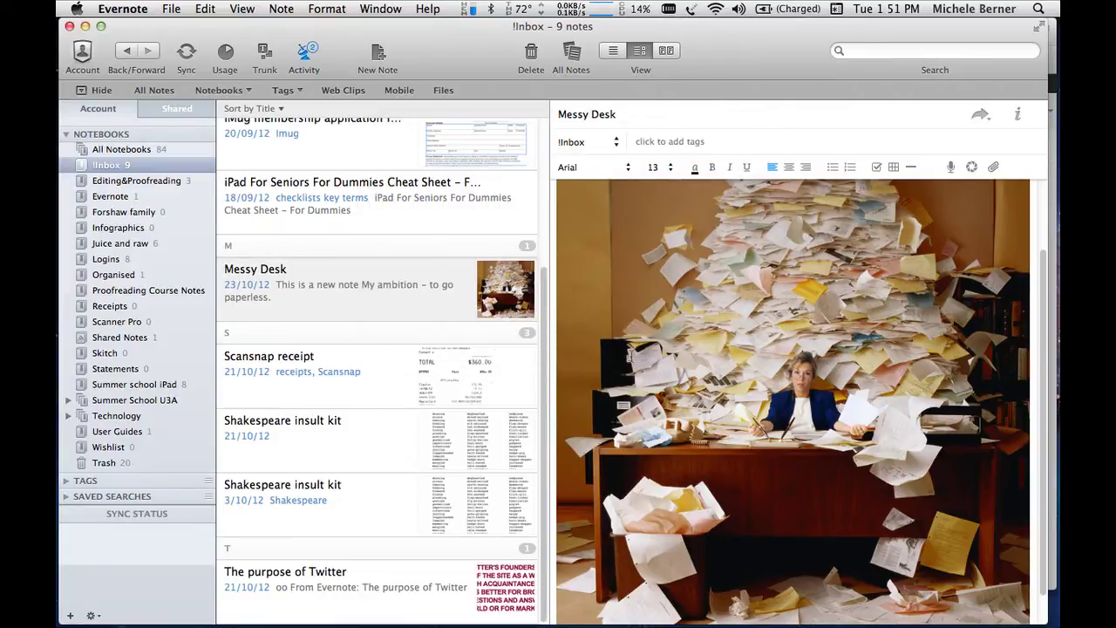
pyautogui.click(186, 54)
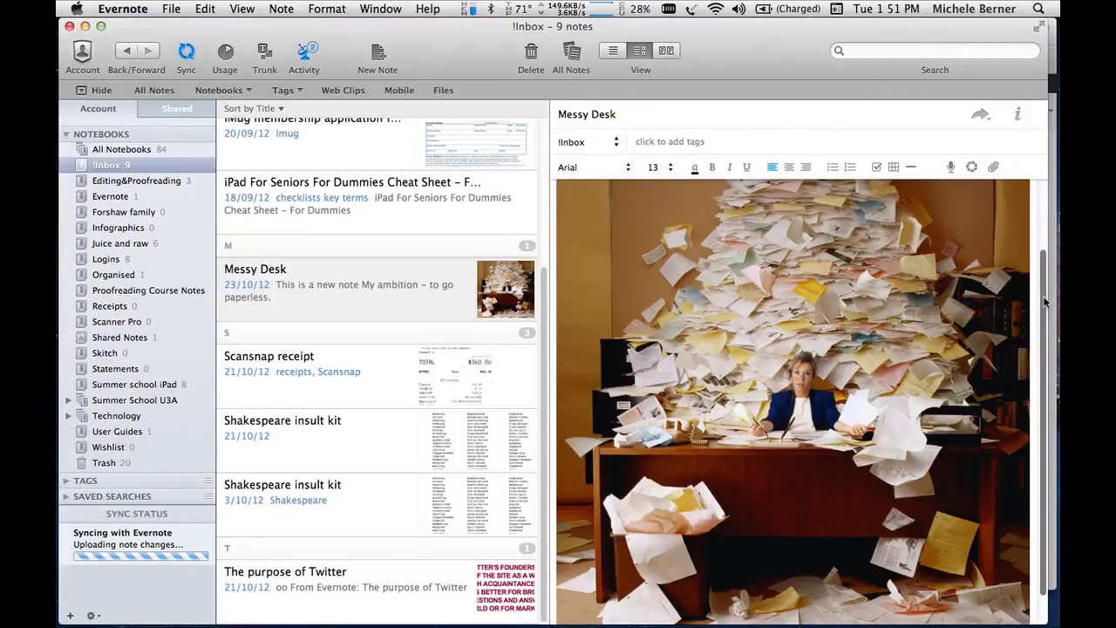
# Add the tags "paperless" and "Image" to the Messy Desk note
pyautogui.moveTo(1043, 301); pyautogui.dragTo(1044, 218)
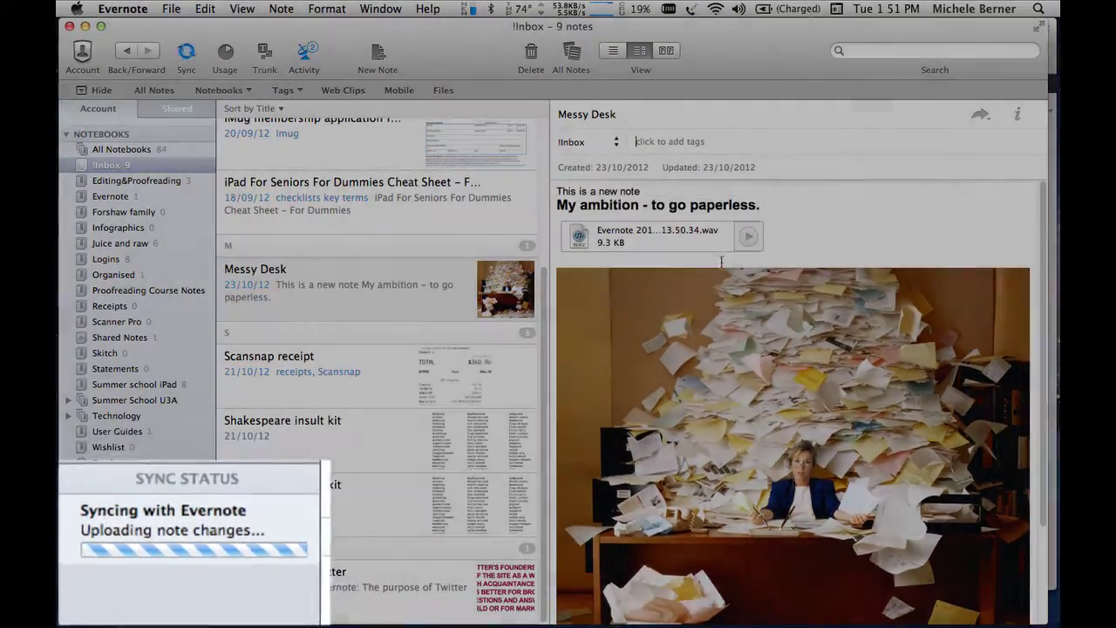
pyautogui.write('pap')
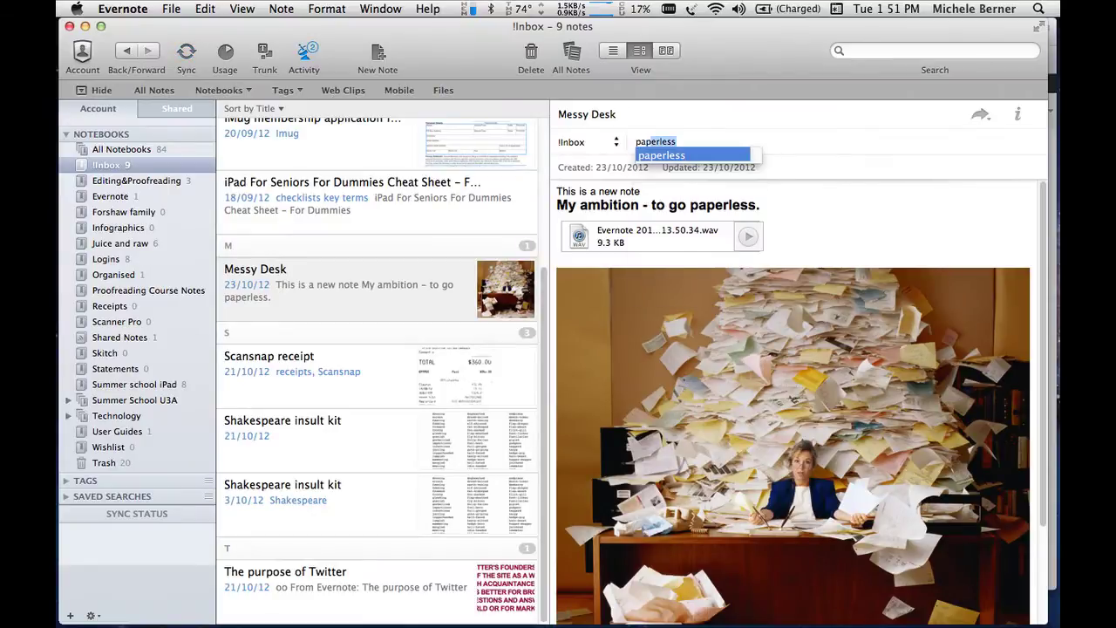
pyautogui.write('erless')
pyautogui.press('Return')
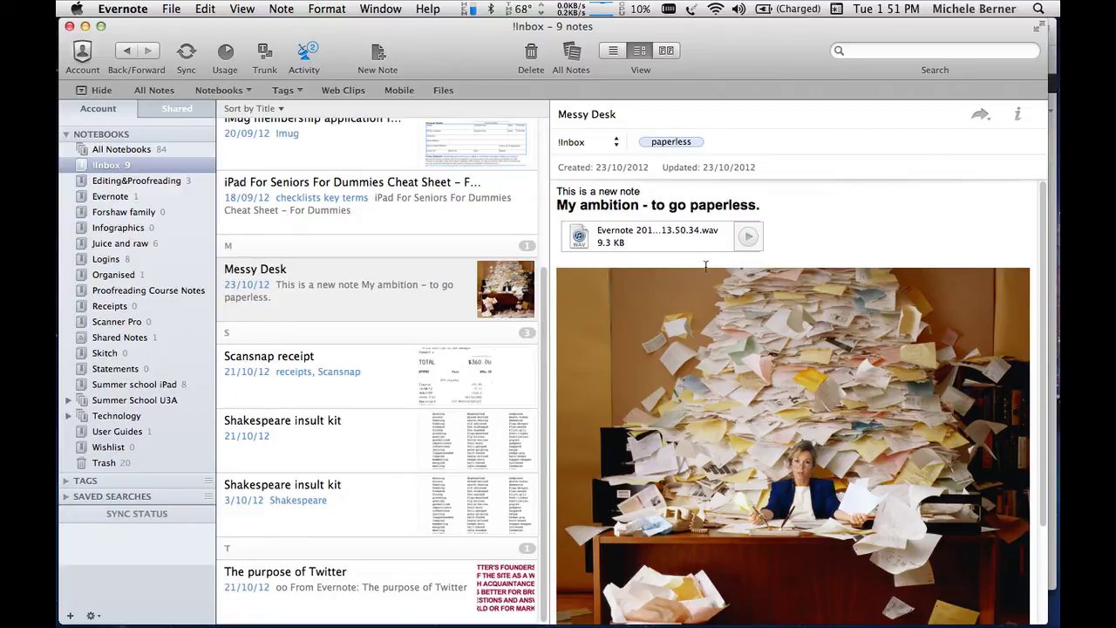
pyautogui.write('Image')
pyautogui.press('Return')
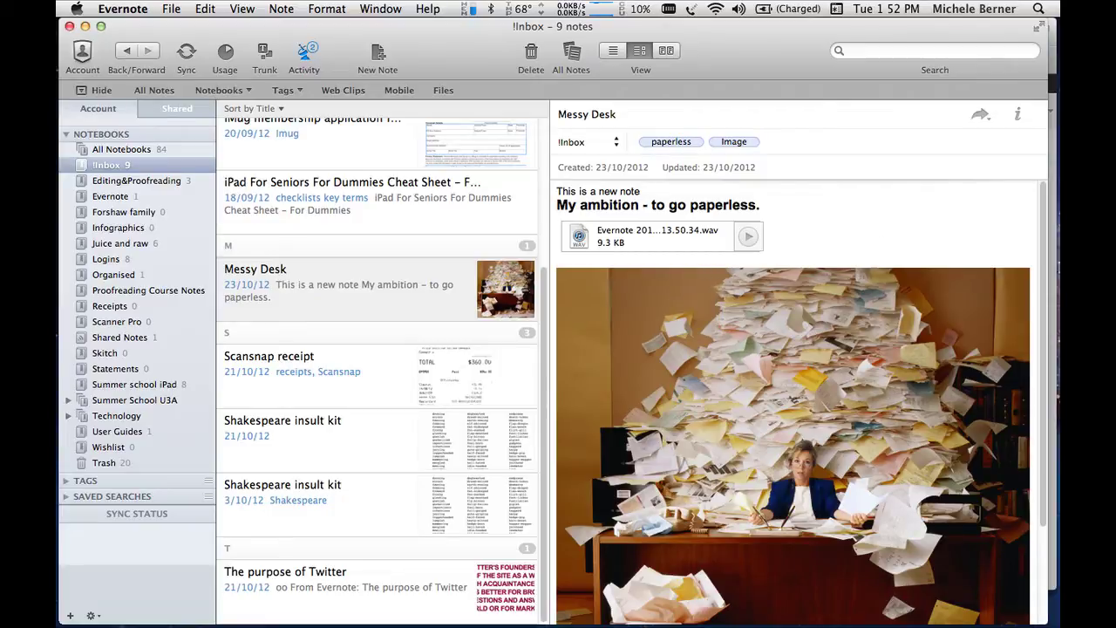
# Look through the Messy Desk note and the list of notes in the !Inbox notebook
pyautogui.scroll(-3, 1054, 453)
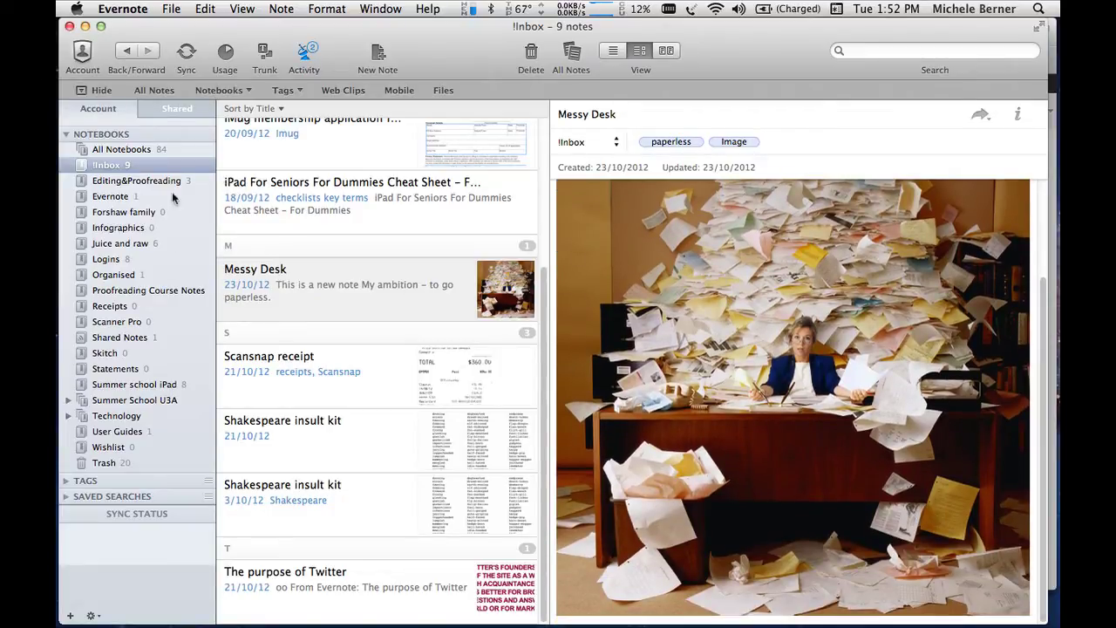
pyautogui.click(105, 165)
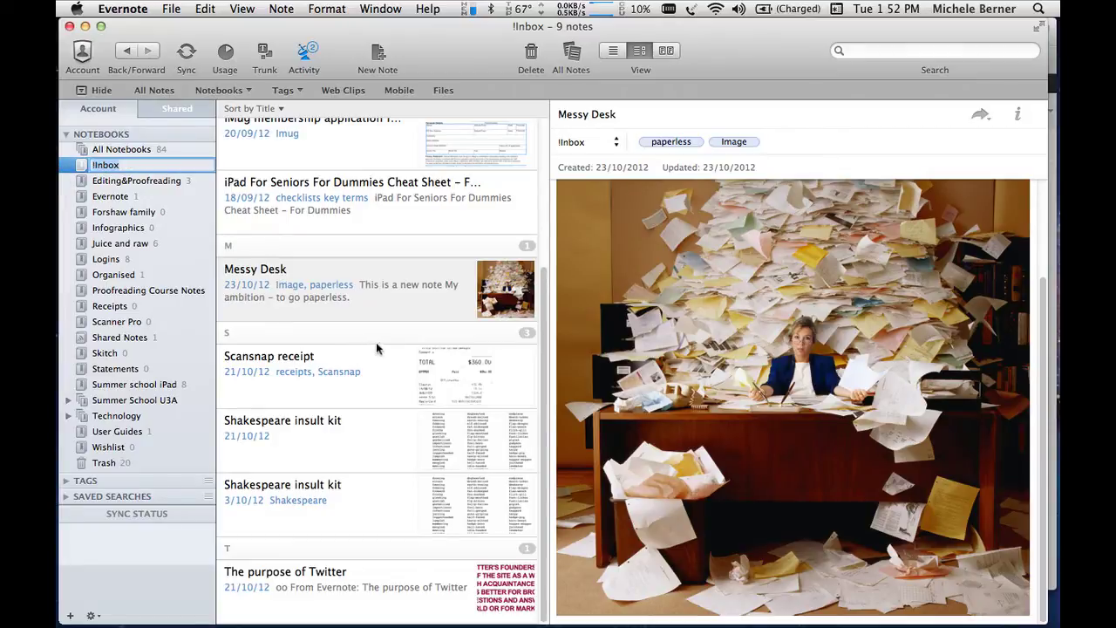
pyautogui.scroll(5, 261, 290)
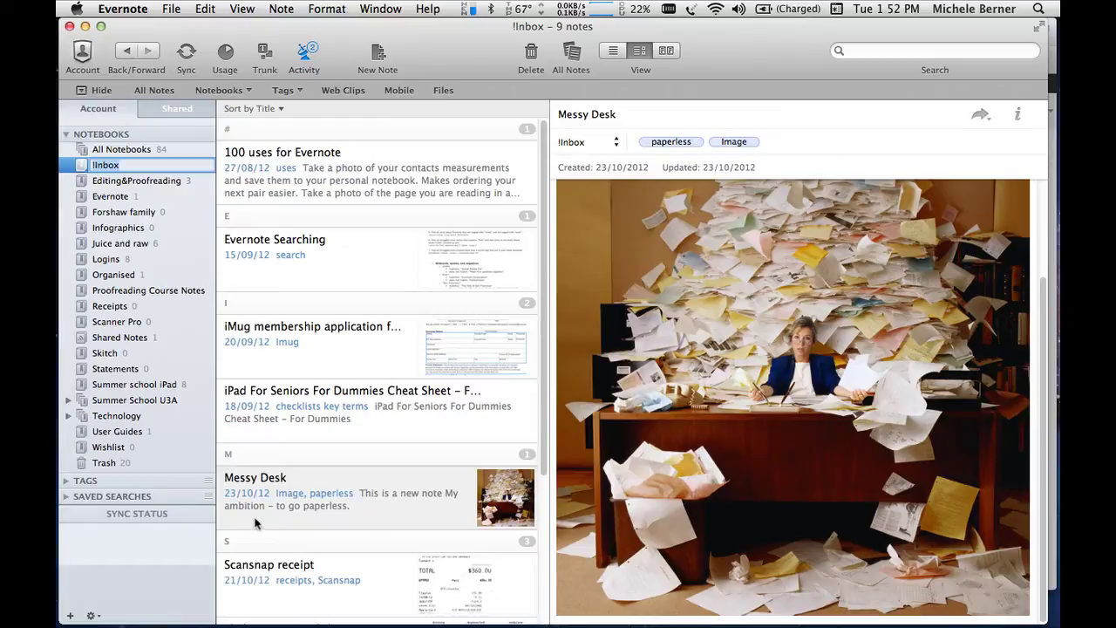
# Sync the notes, then switch to Evernote Web in Chrome and open the !Inbox notebook to check for the Messy Desk note
pyautogui.click(316, 524)
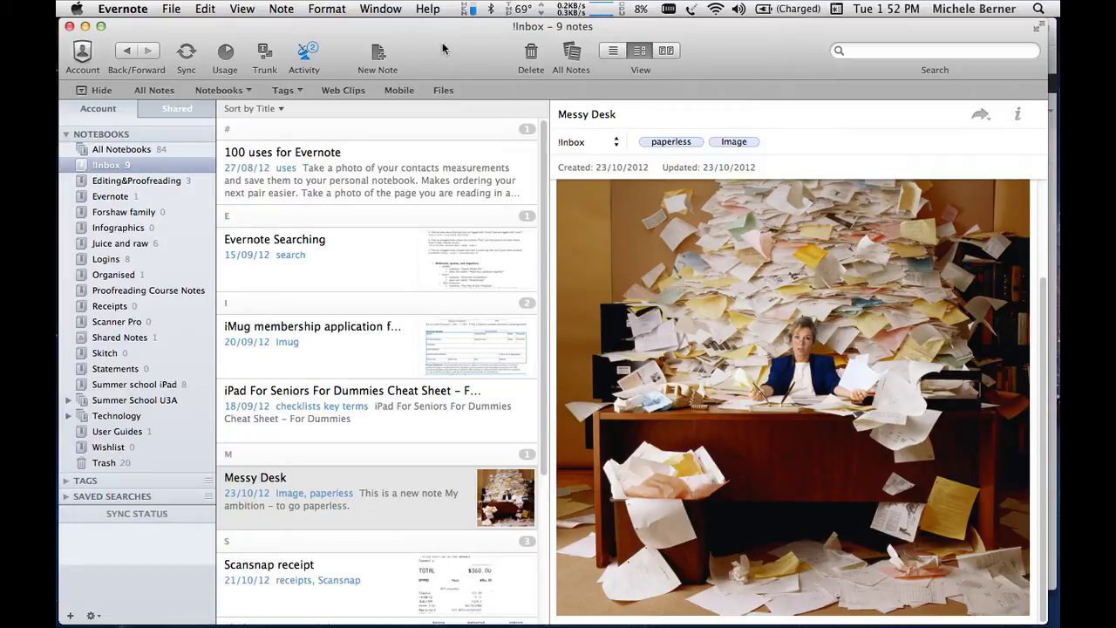
pyautogui.click(186, 53)
pyautogui.press('super+Tab')
pyautogui.press('super+Tab')
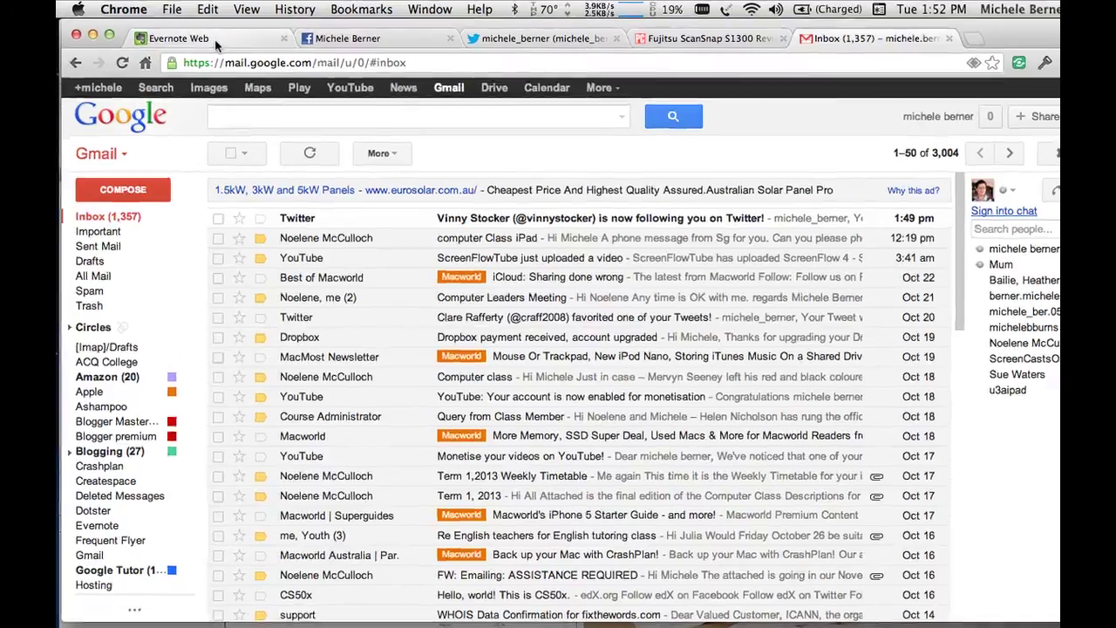
pyautogui.click(214, 39)
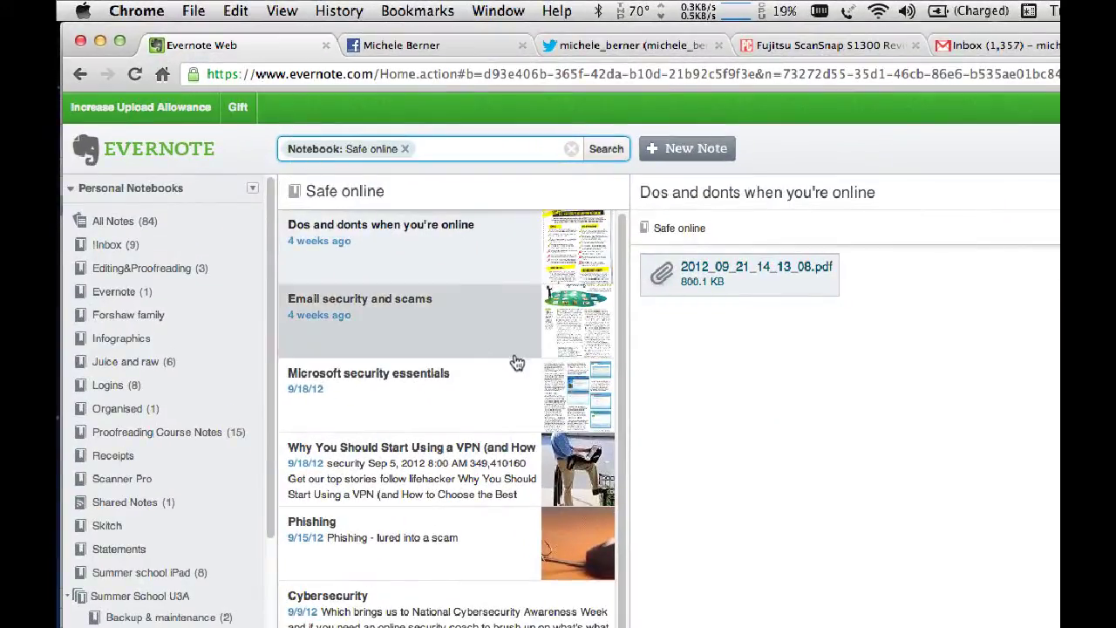
pyautogui.click(109, 249)
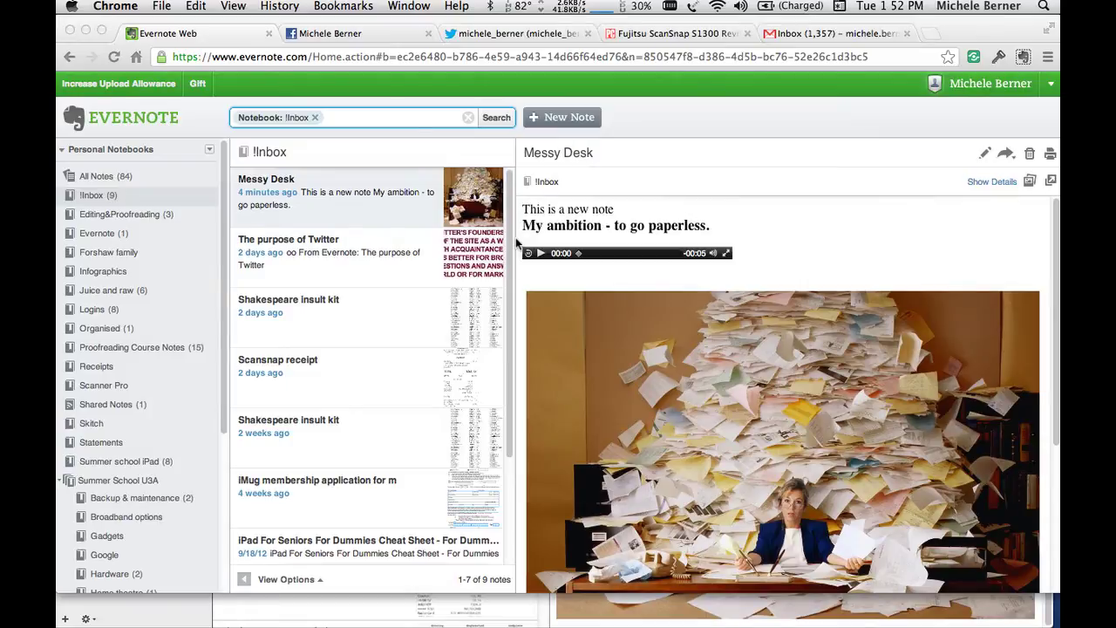
# Switch back to the Evernote desktop app and start posting the Messy Desk note to Facebook
pyautogui.press('super+Tab')
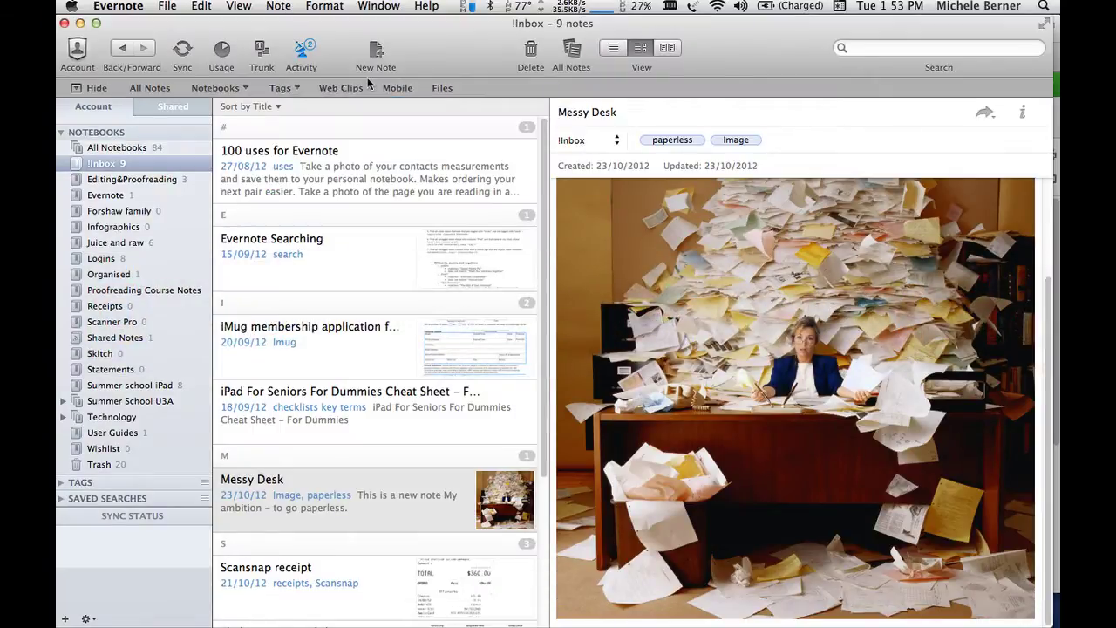
pyautogui.press('super+Tab')
pyautogui.press('super+shift+Tab')
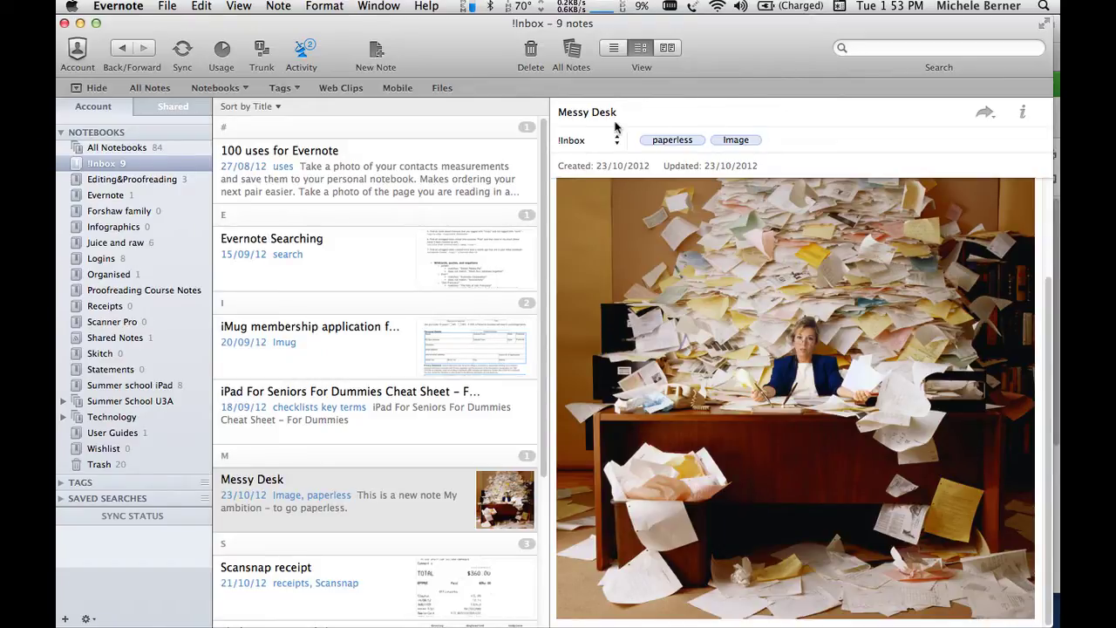
pyautogui.click(985, 115)
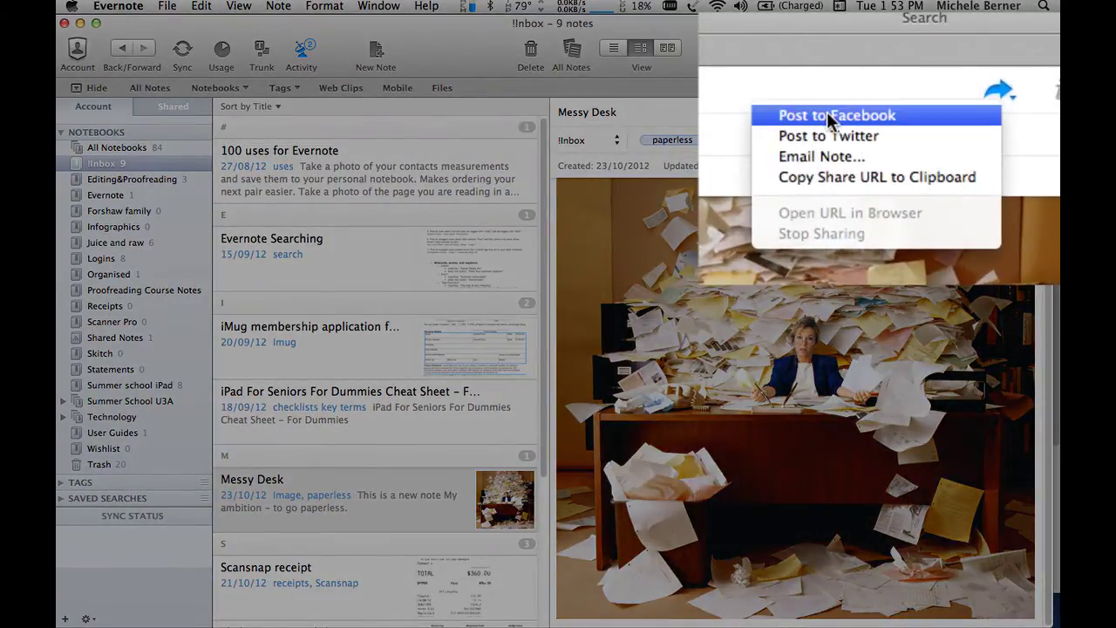
pyautogui.click(823, 114)
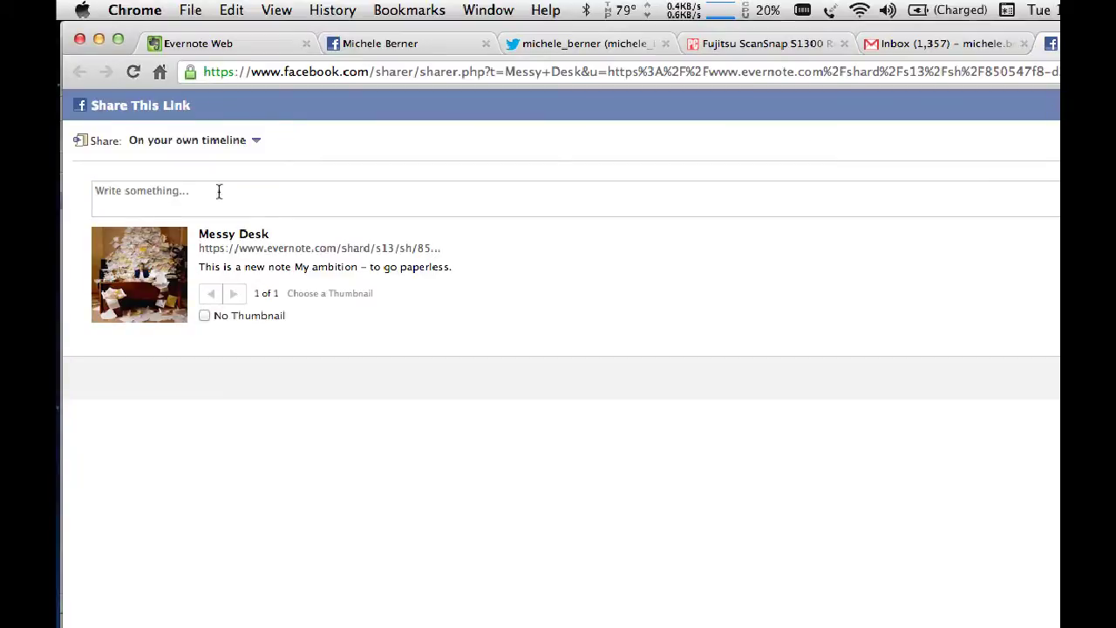
# Add the comment "My new ambition" to the Messy Desk link and share it on the Facebook timeline
pyautogui.click(116, 199)
pyautogui.write('MNy ne')
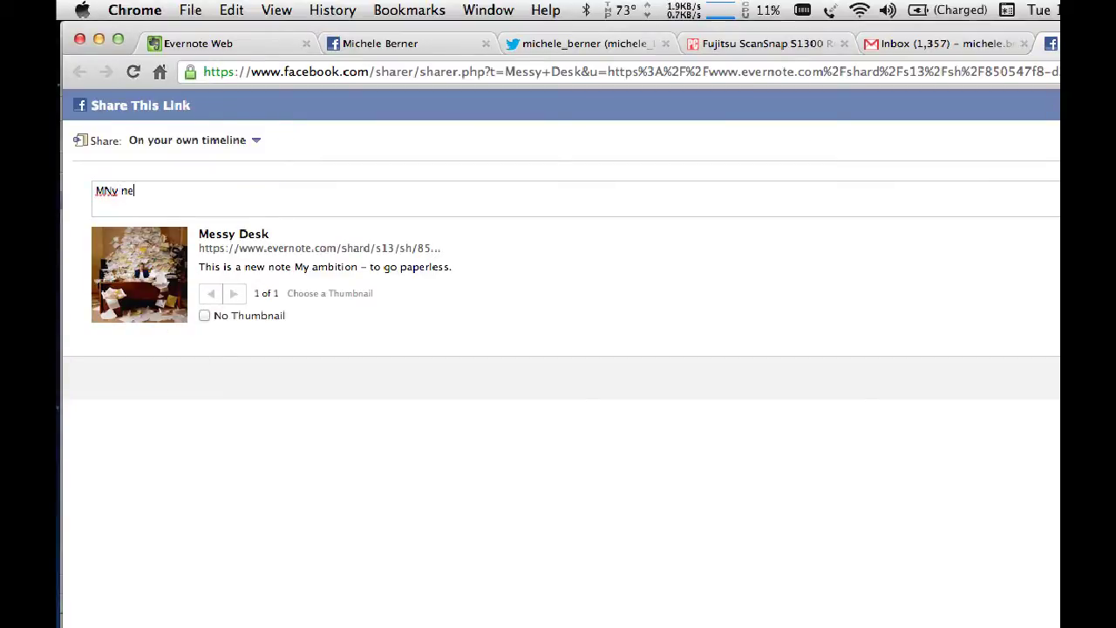
pyautogui.write('w amition')
pyautogui.moveTo(203, 190); pyautogui.dragTo(56, 186)
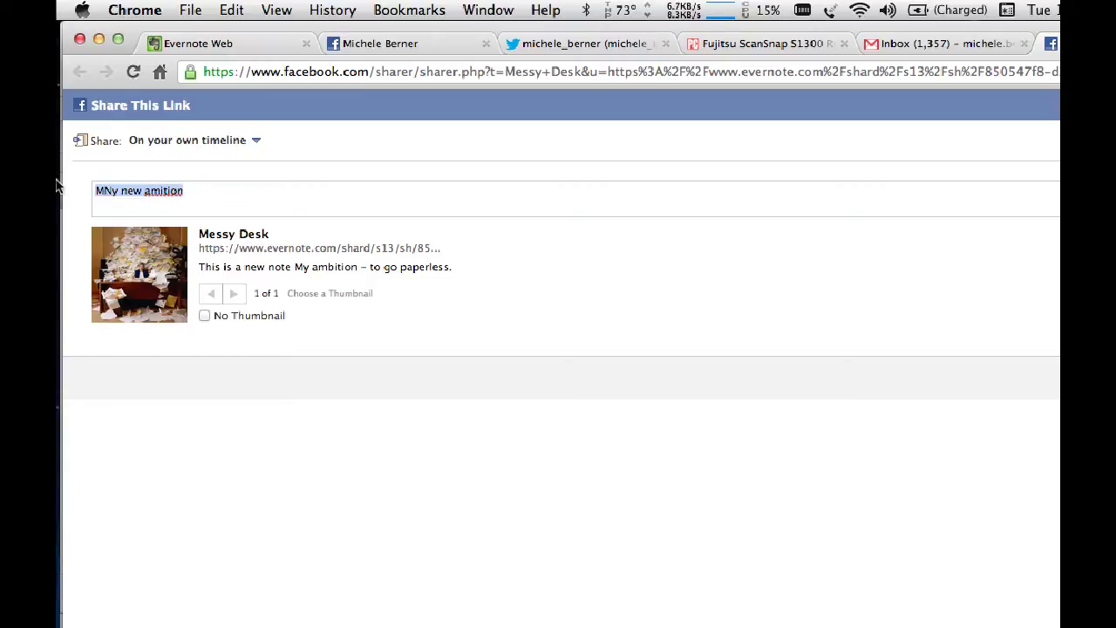
pyautogui.write('My ne')
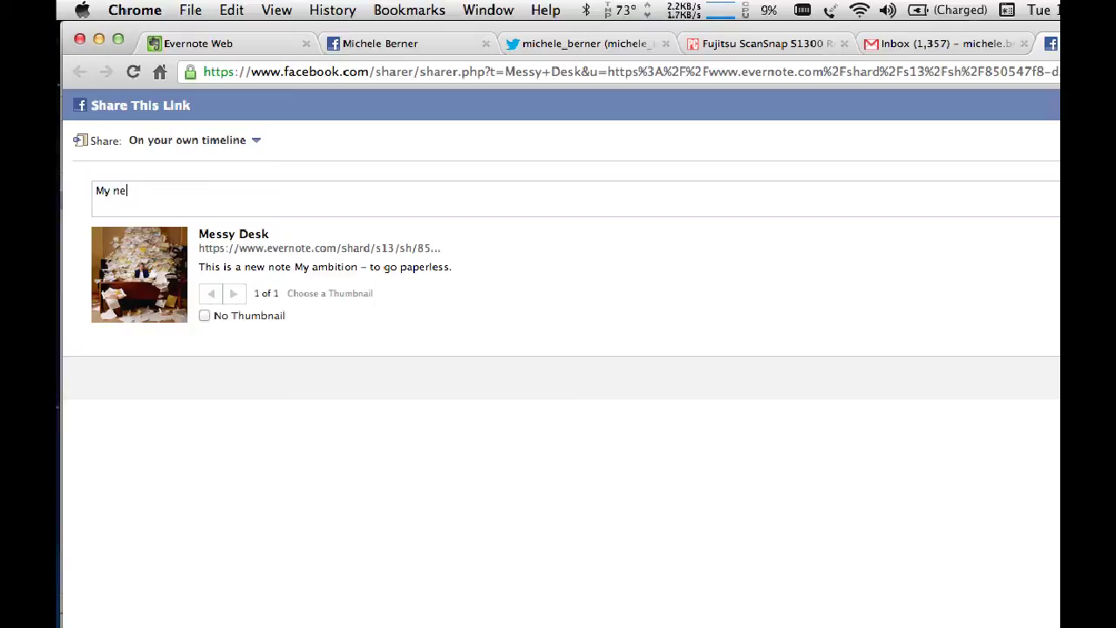
pyautogui.write('w ambition')
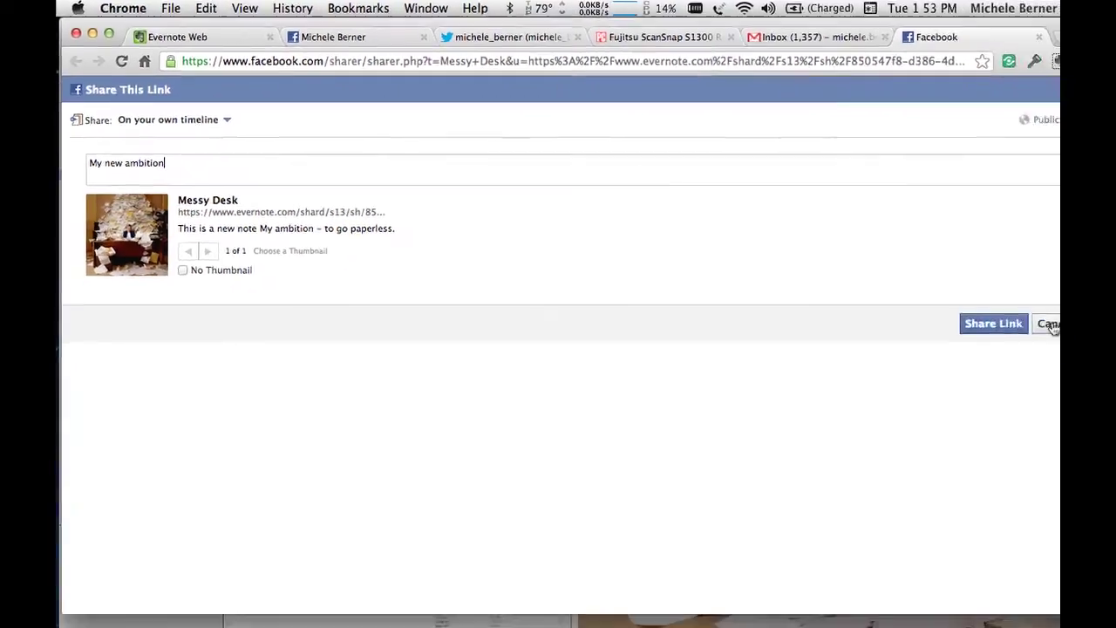
pyautogui.click(993, 324)
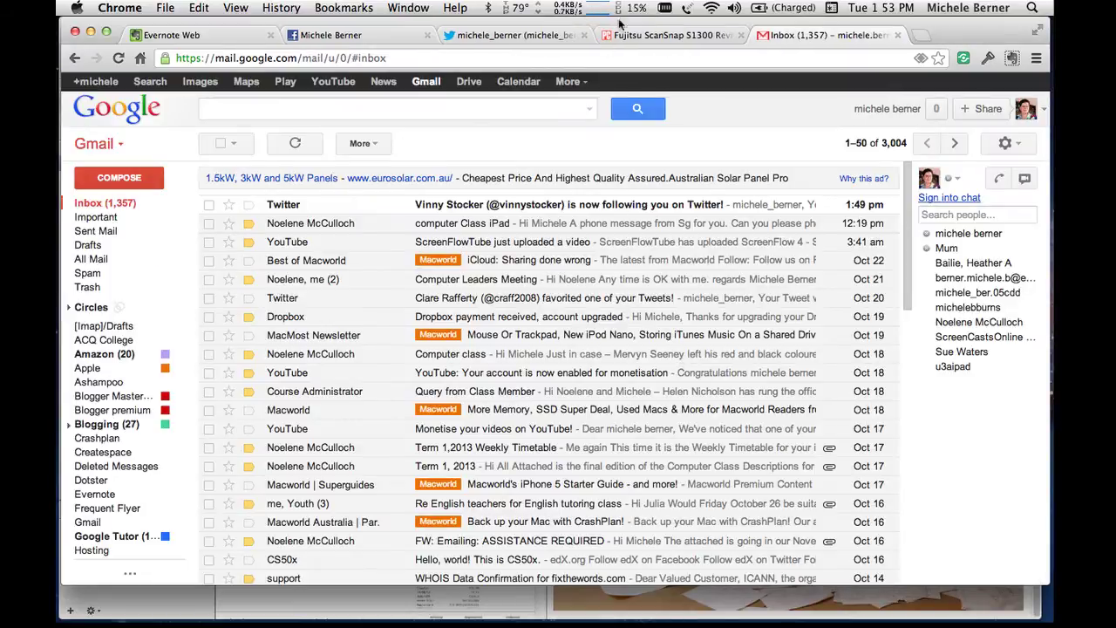
# Open the Facebook profile page, reload it and look for the shared Messy Desk post on the timeline
pyautogui.click(327, 34)
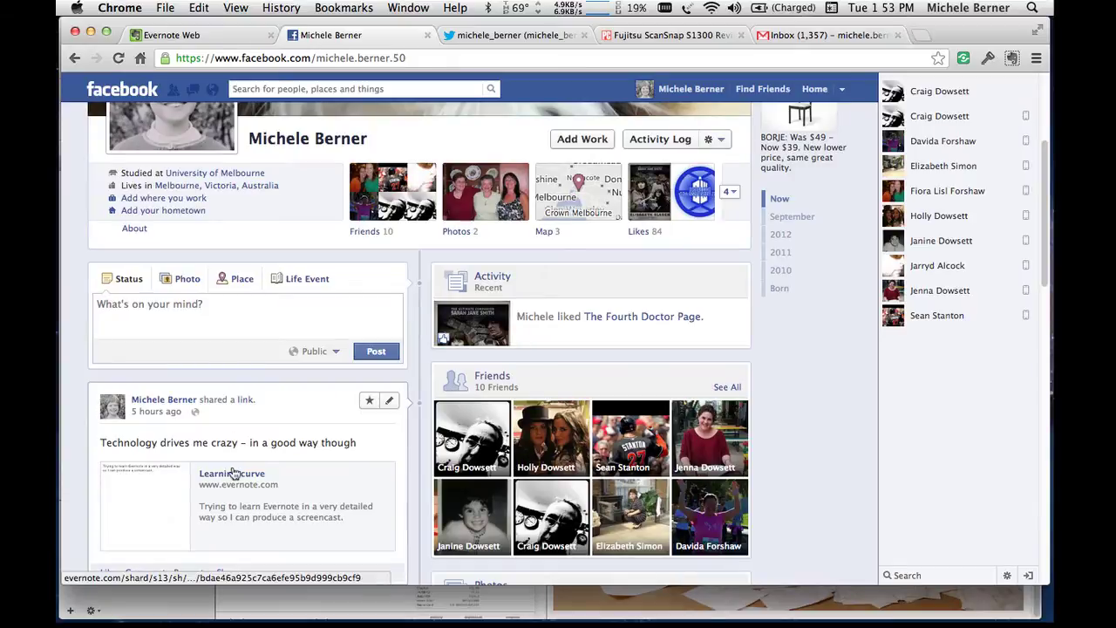
pyautogui.scroll(-2, 232, 471)
pyautogui.scroll(2, 193, 341)
pyautogui.scroll(2, 193, 341)
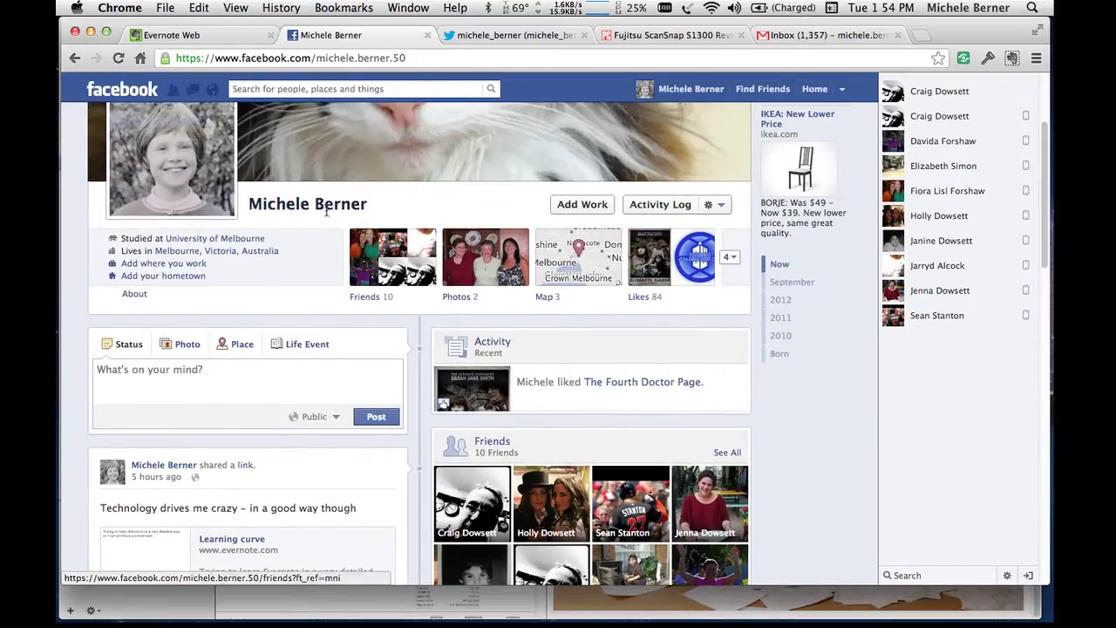
pyautogui.click(236, 8)
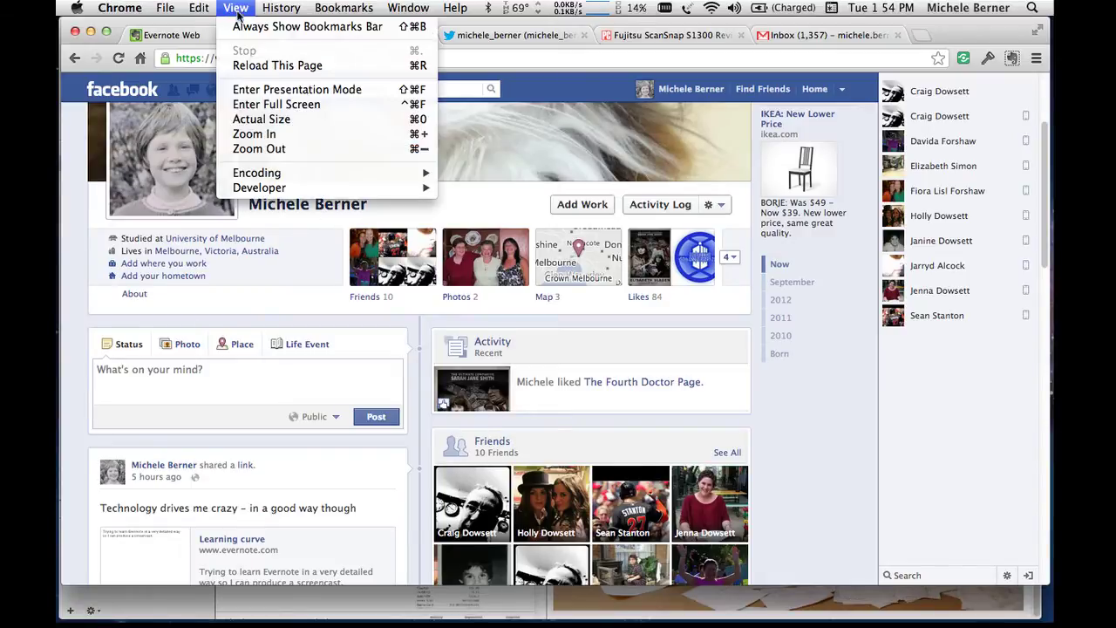
pyautogui.click(277, 66)
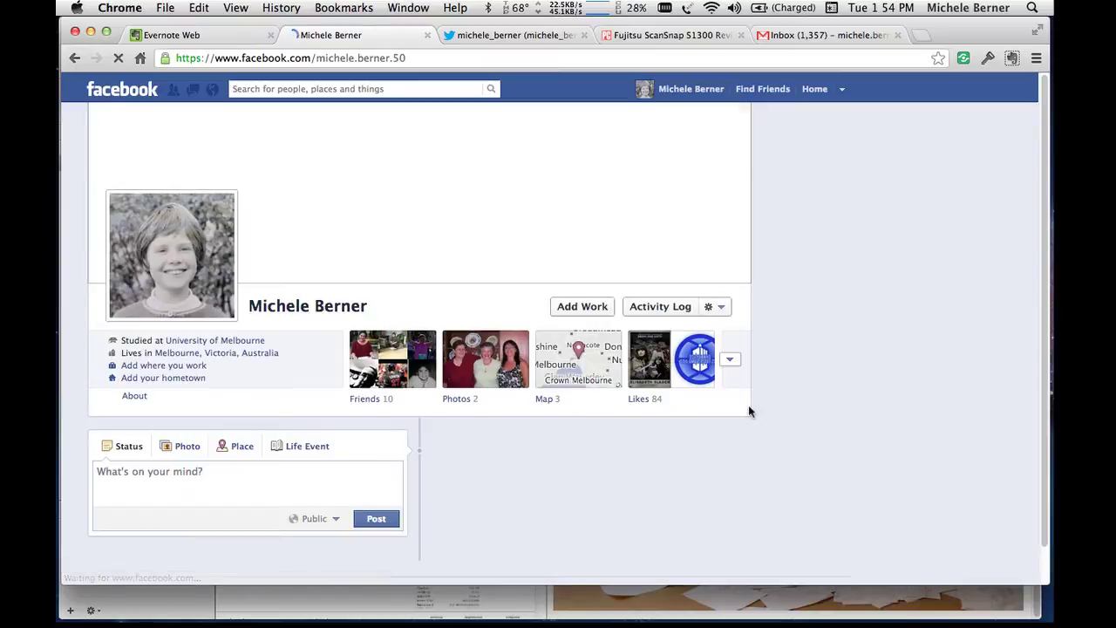
pyautogui.scroll(-5, 558, 391)
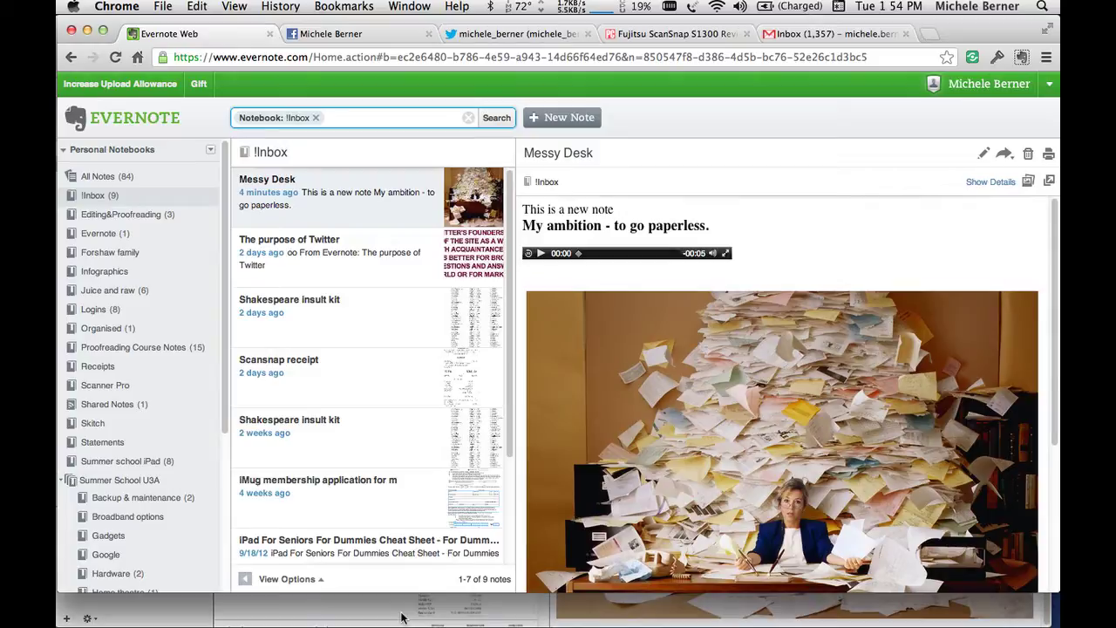
# Switch to the Evernote desktop app and email the Messy Desk note to the account owner's own suggested address
pyautogui.press('super+Tab')
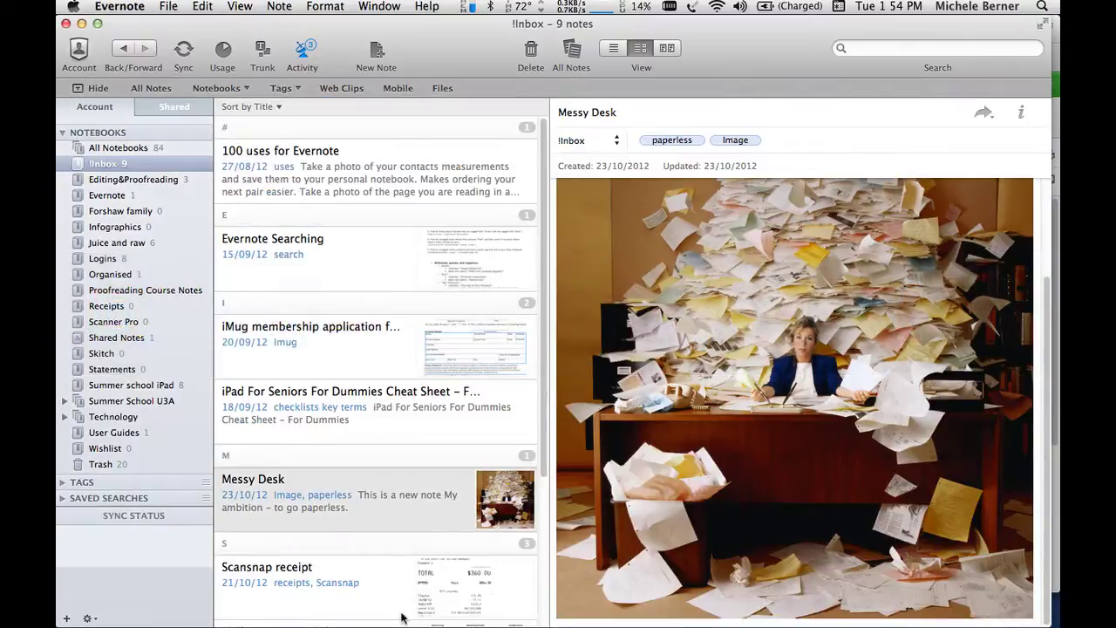
pyautogui.click(984, 113)
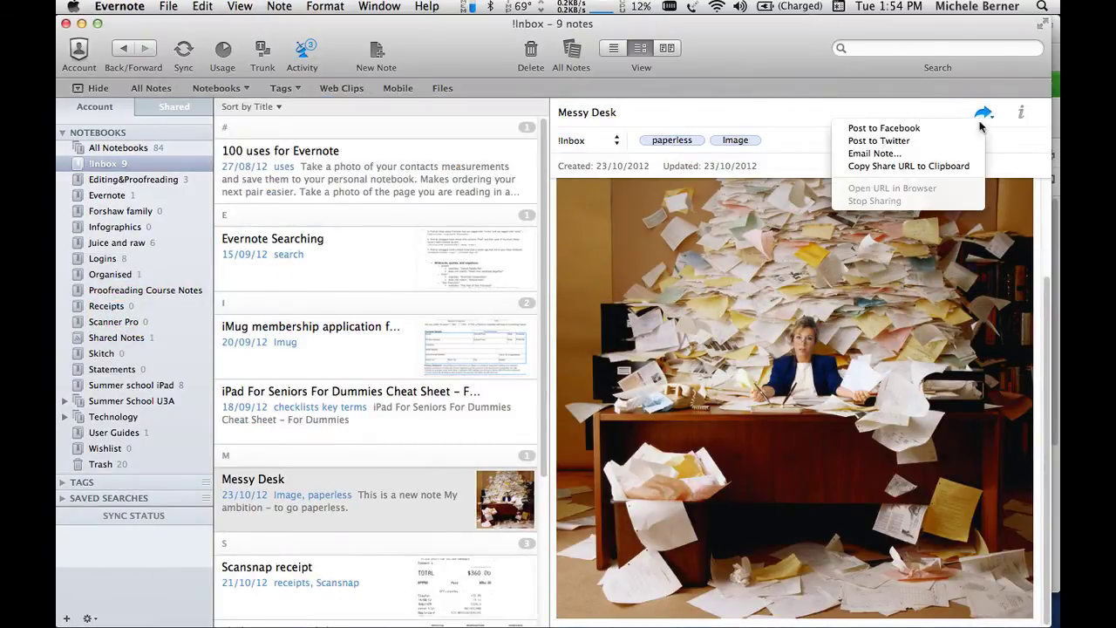
pyautogui.click(872, 166)
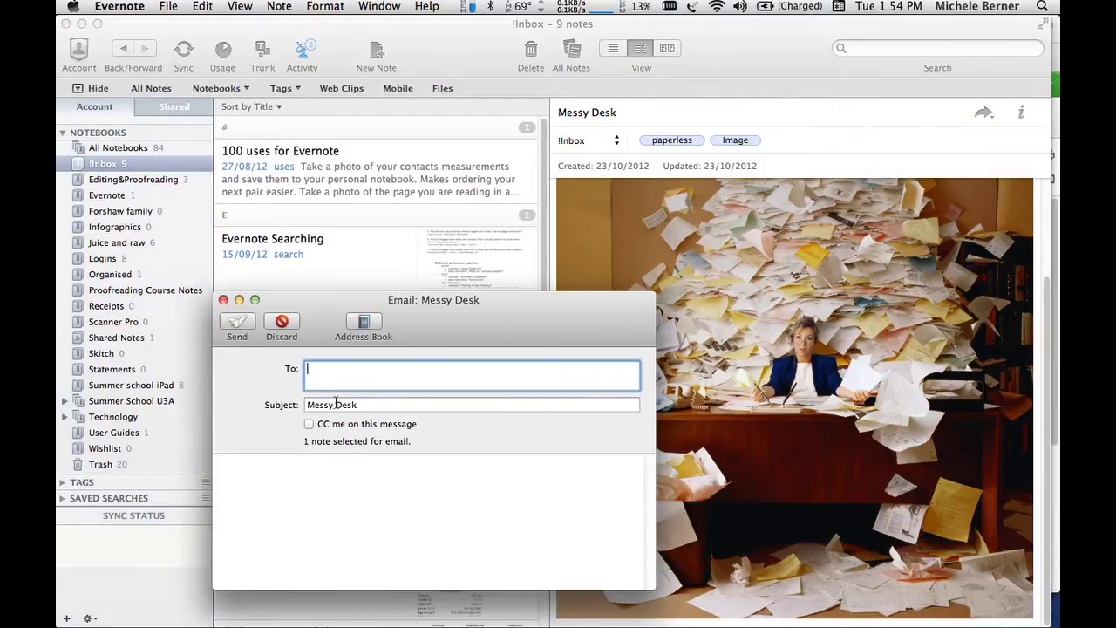
pyautogui.write('Mi')
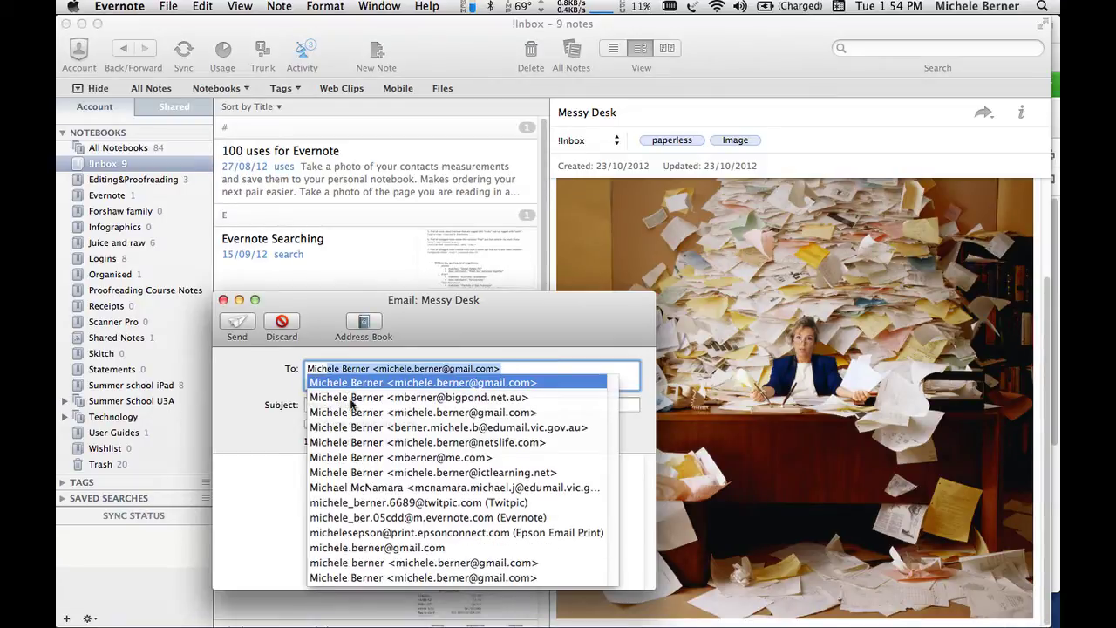
pyautogui.write('ch')
pyautogui.press('Return')
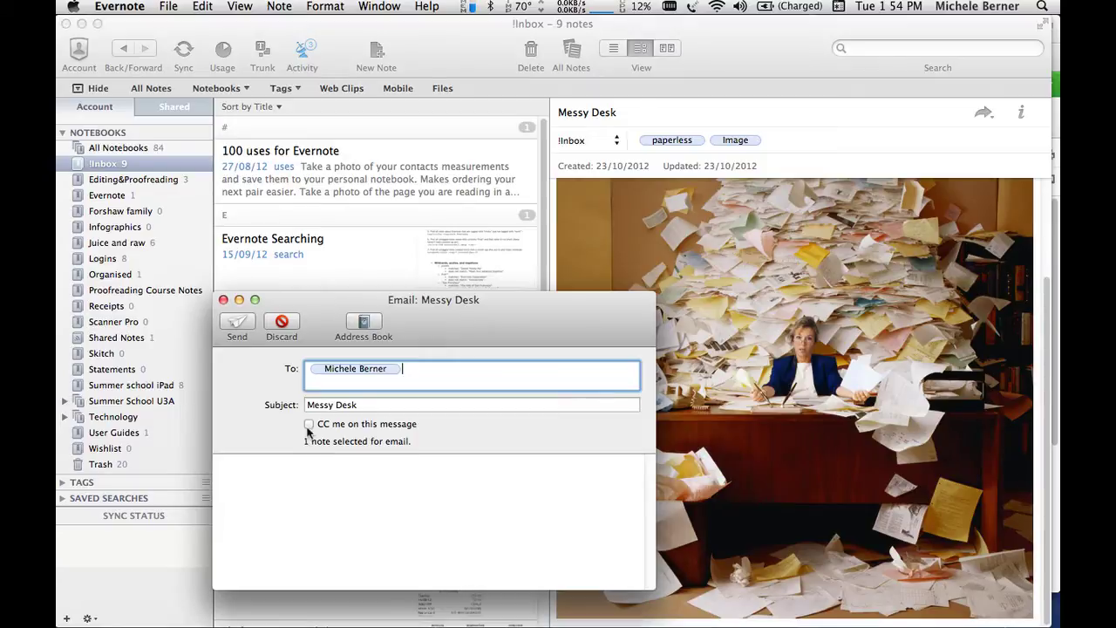
pyautogui.click(236, 324)
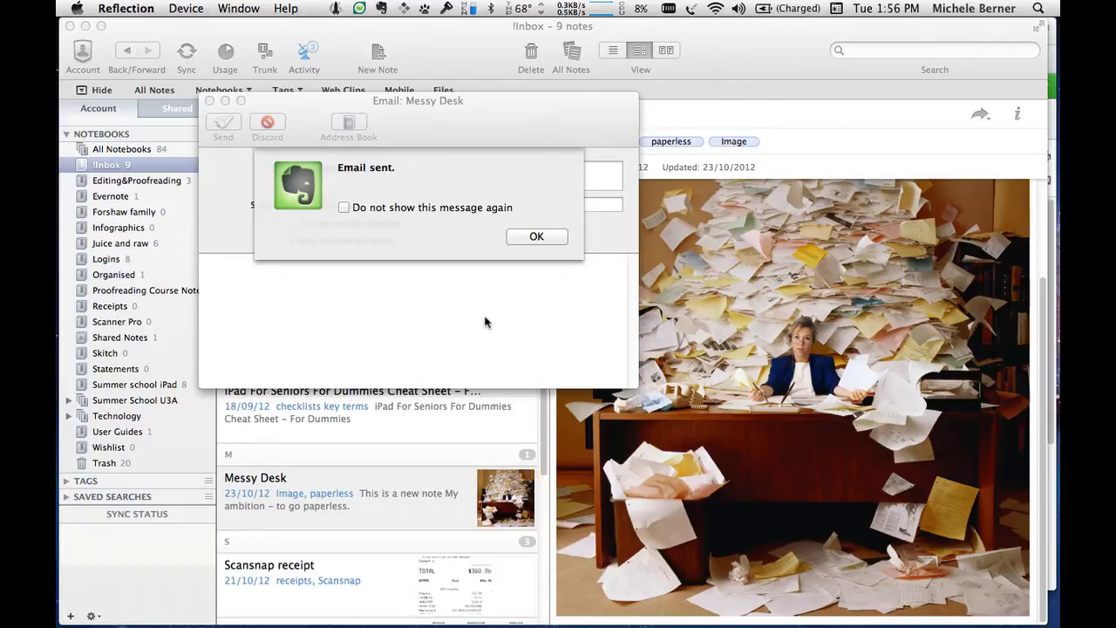
pyautogui.click(533, 238)
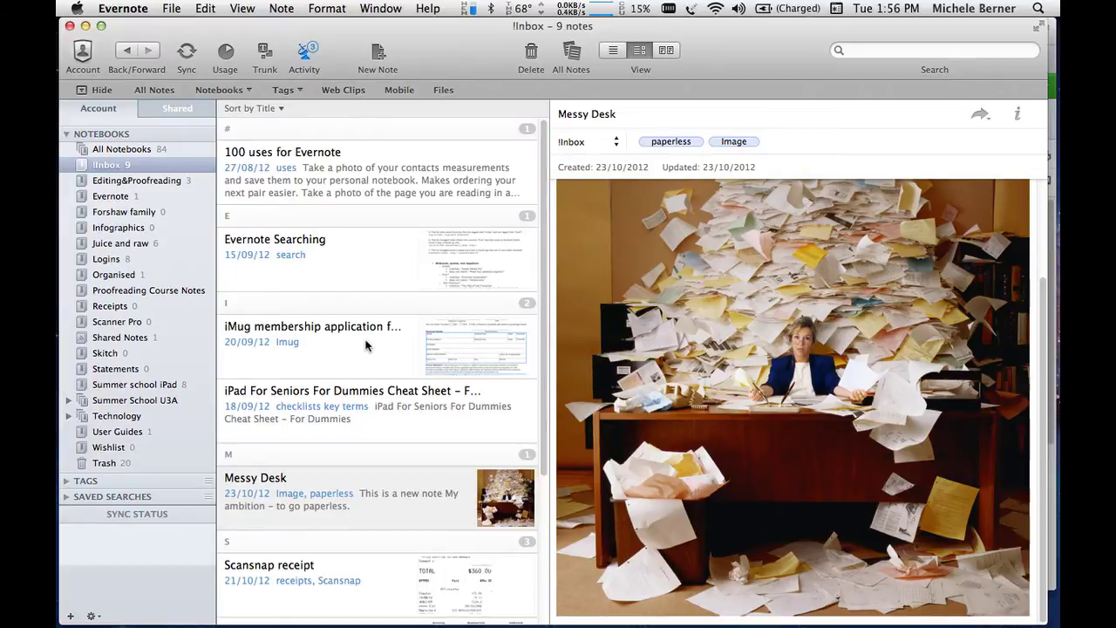
# Switch to Gmail in Chrome, open the Messy Desk email and examine its text, image and audio attachment
pyautogui.press('super+Tab')
pyautogui.press('super+Tab')
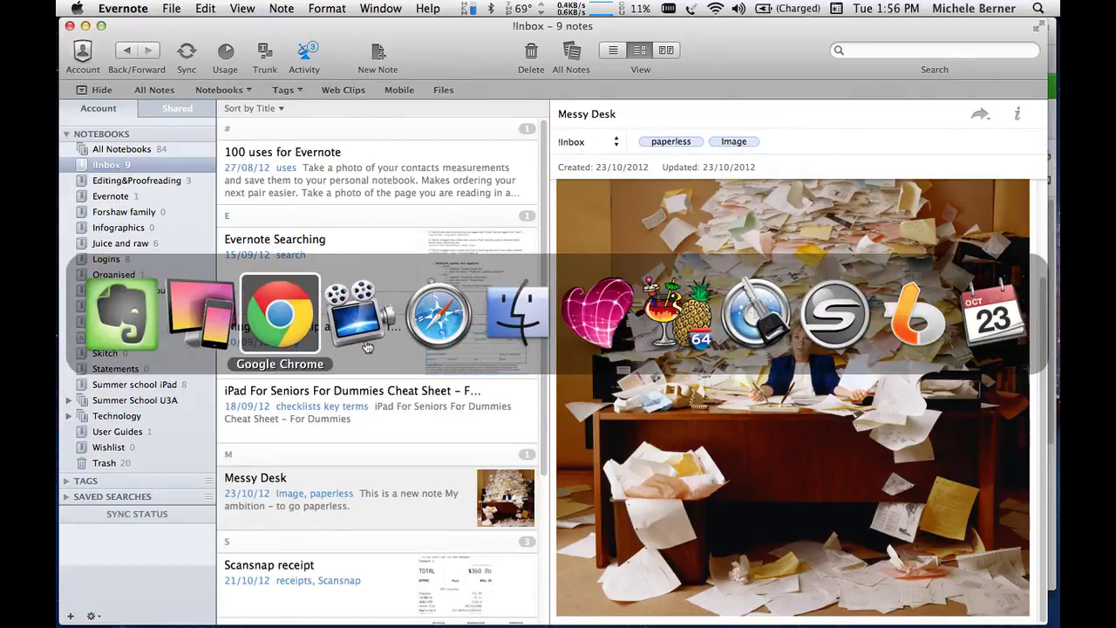
pyautogui.click(787, 36)
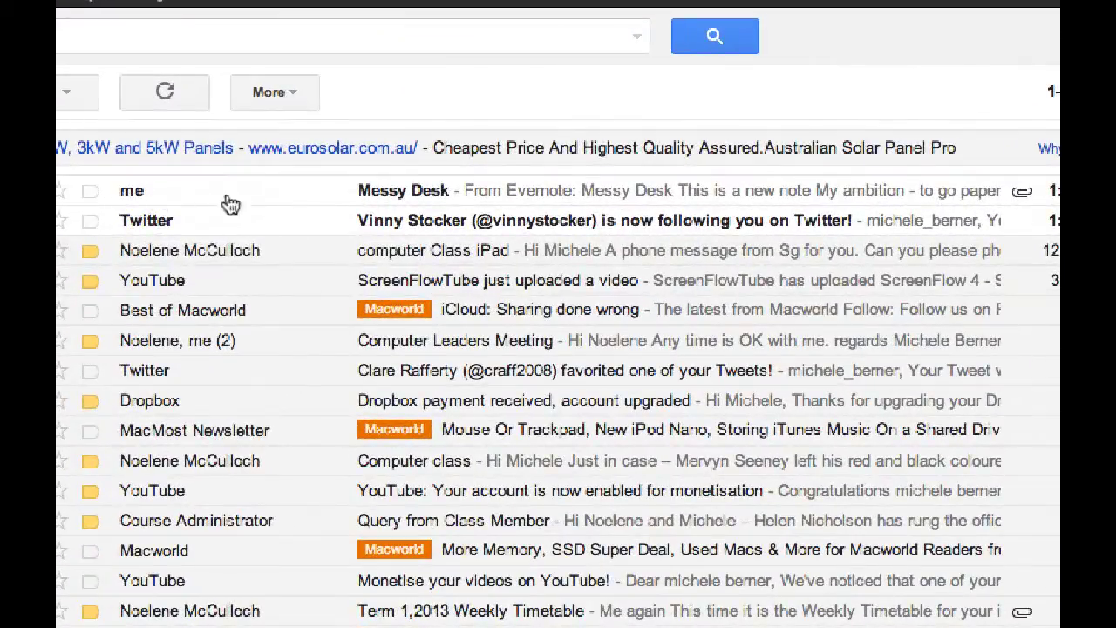
pyautogui.click(399, 199)
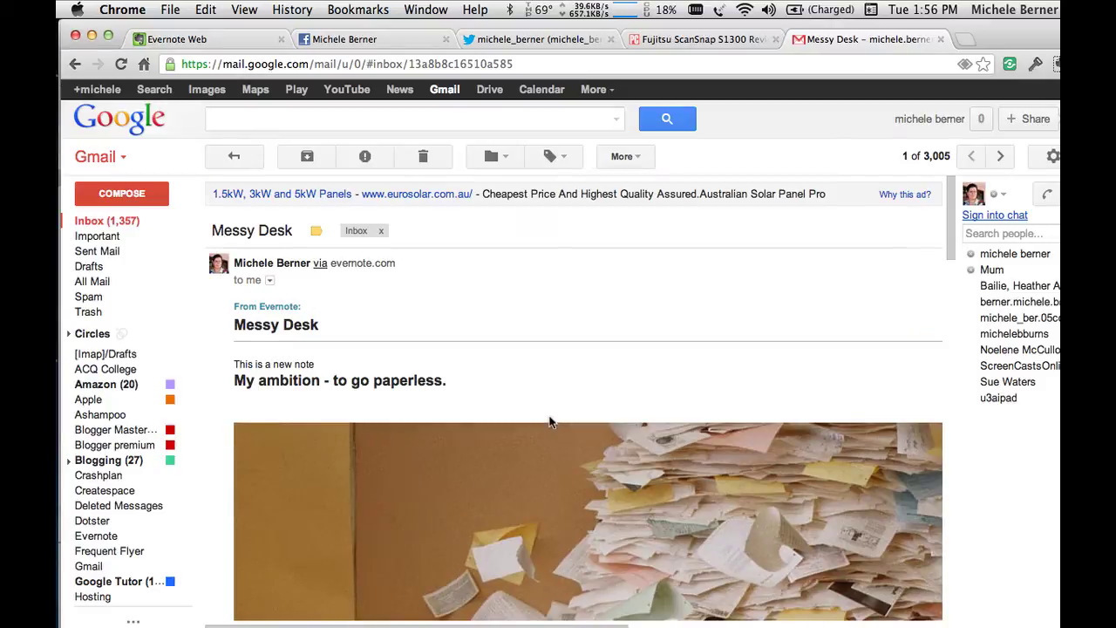
pyautogui.scroll(-10, 532, 427)
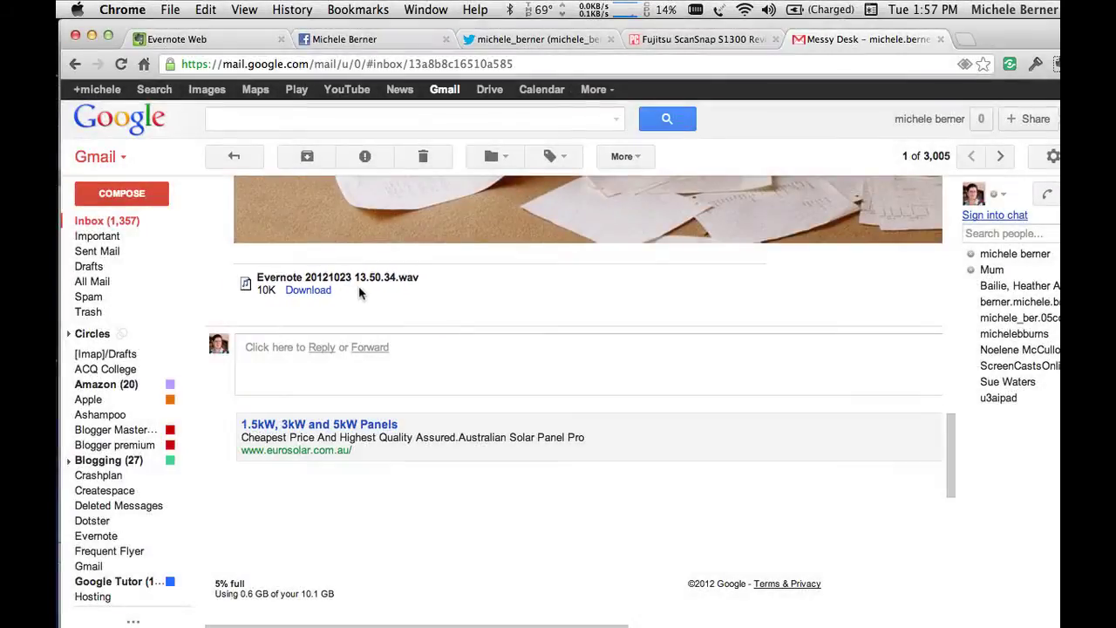
pyautogui.scroll(5, 362, 288)
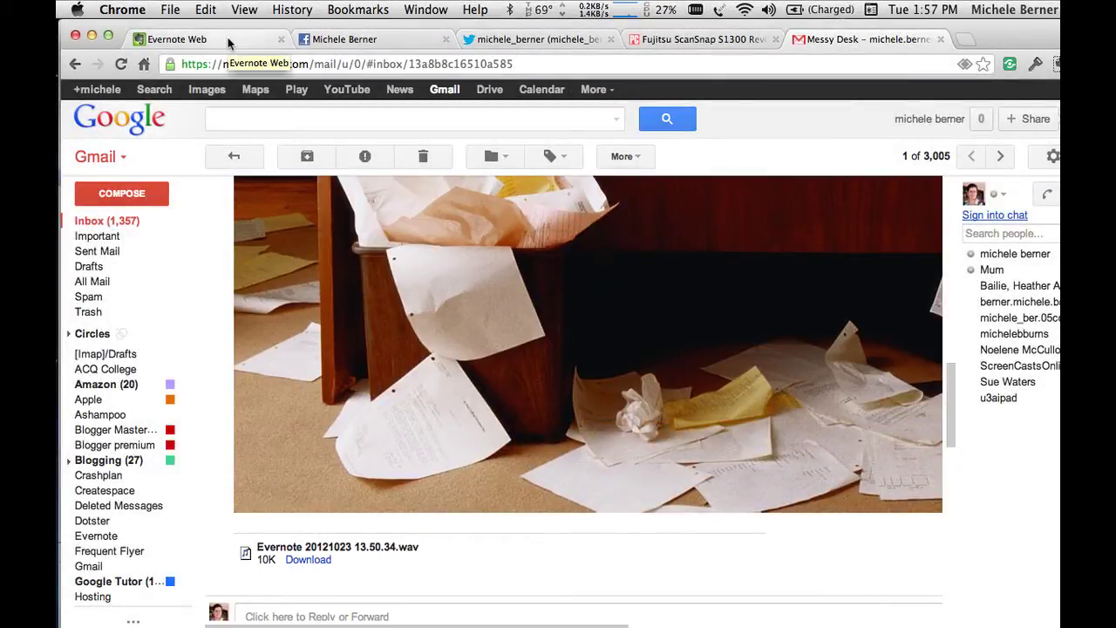
# Switch back to the Evernote desktop app and post the Messy Desk note to Twitter with the suggested #fromEvernote text
pyautogui.press('super+Tab')
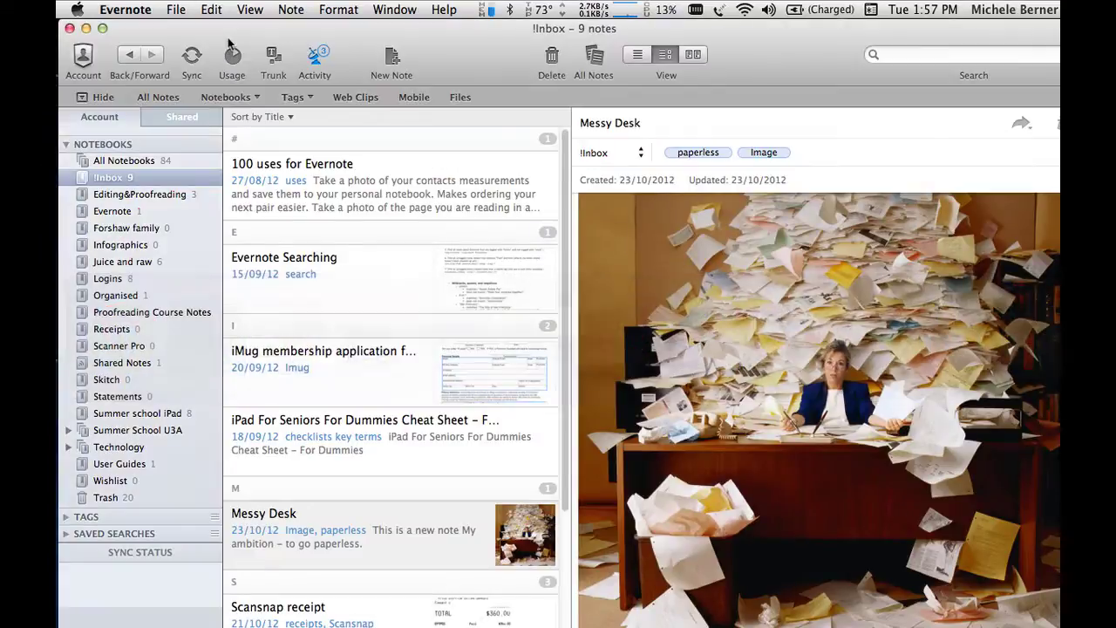
pyautogui.click(1035, 132)
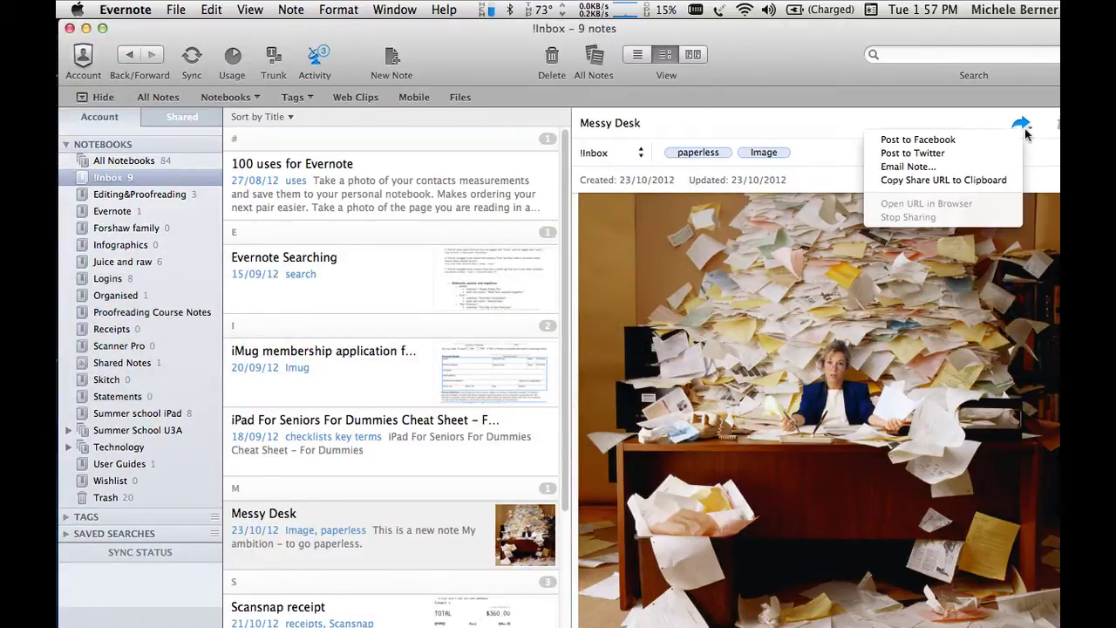
pyautogui.click(898, 155)
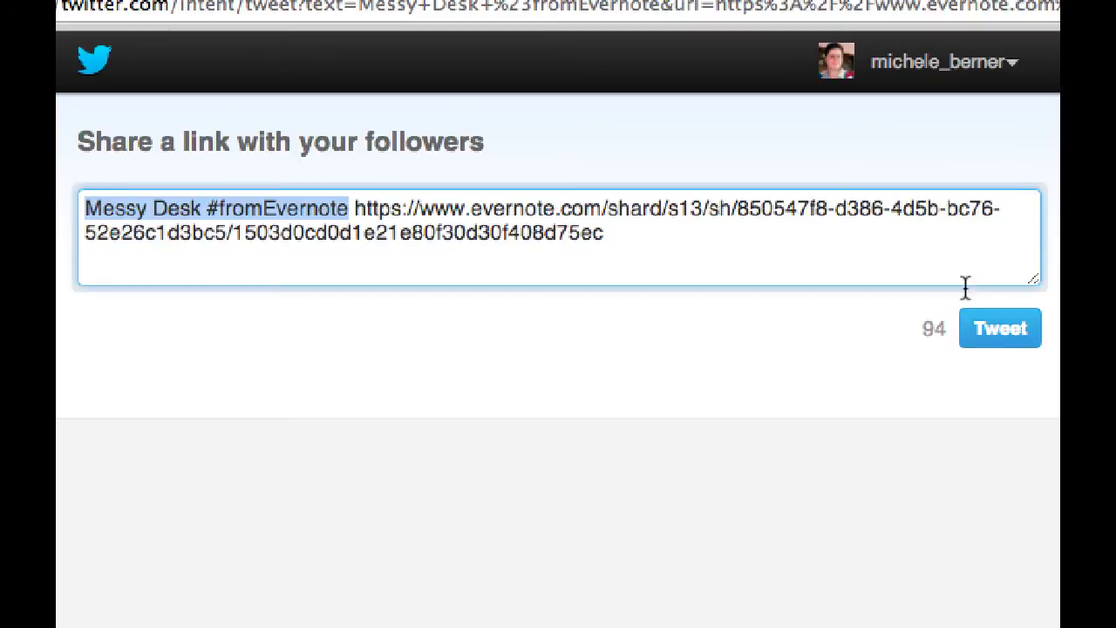
pyautogui.click(994, 339)
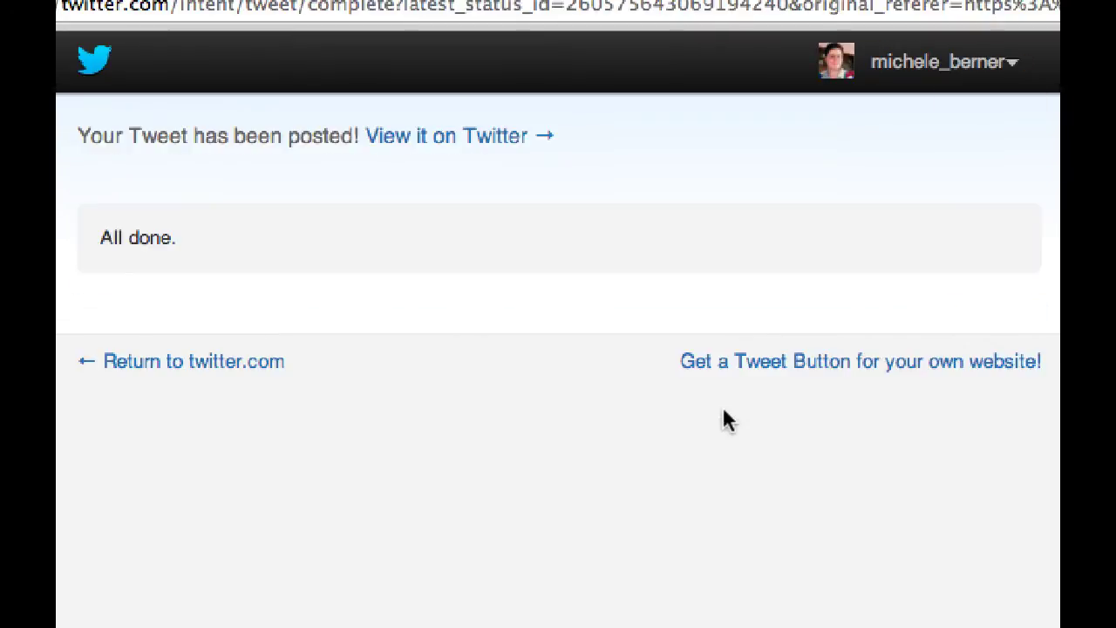
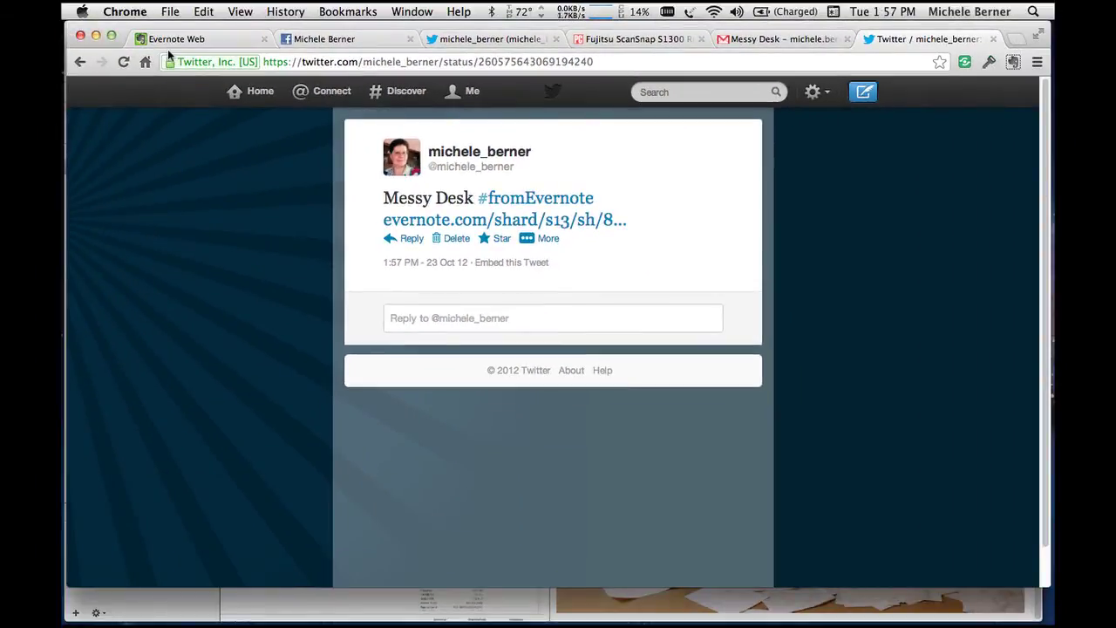
# Switch back to the Evernote desktop app and examine the sharing options for the Messy Desk note
pyautogui.press('super+Tab')
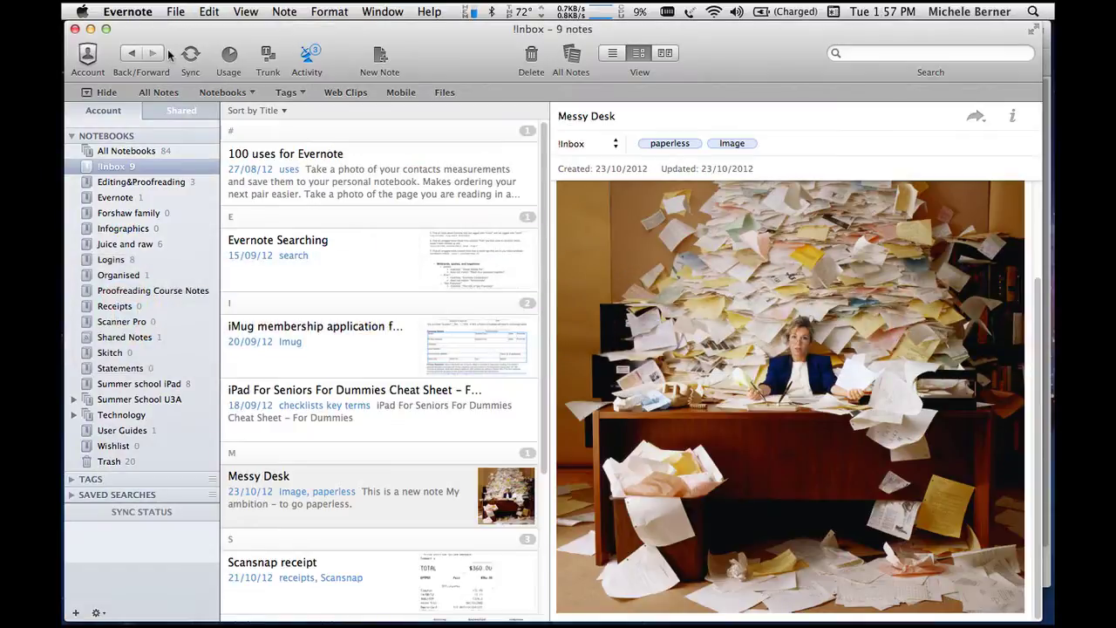
pyautogui.click(976, 117)
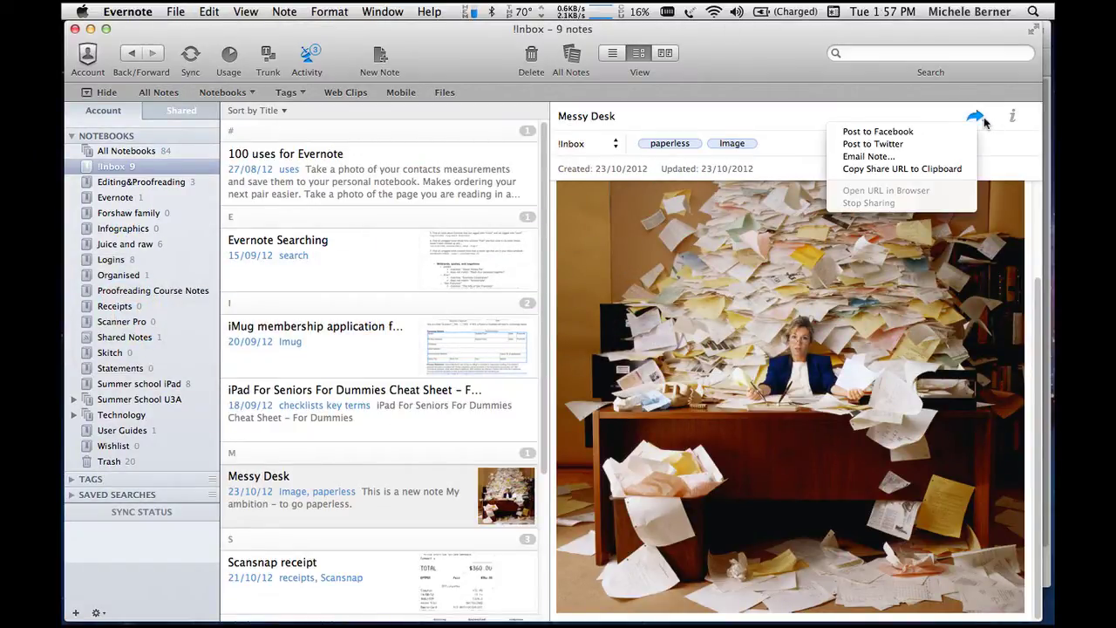
pyautogui.click(761, 111)
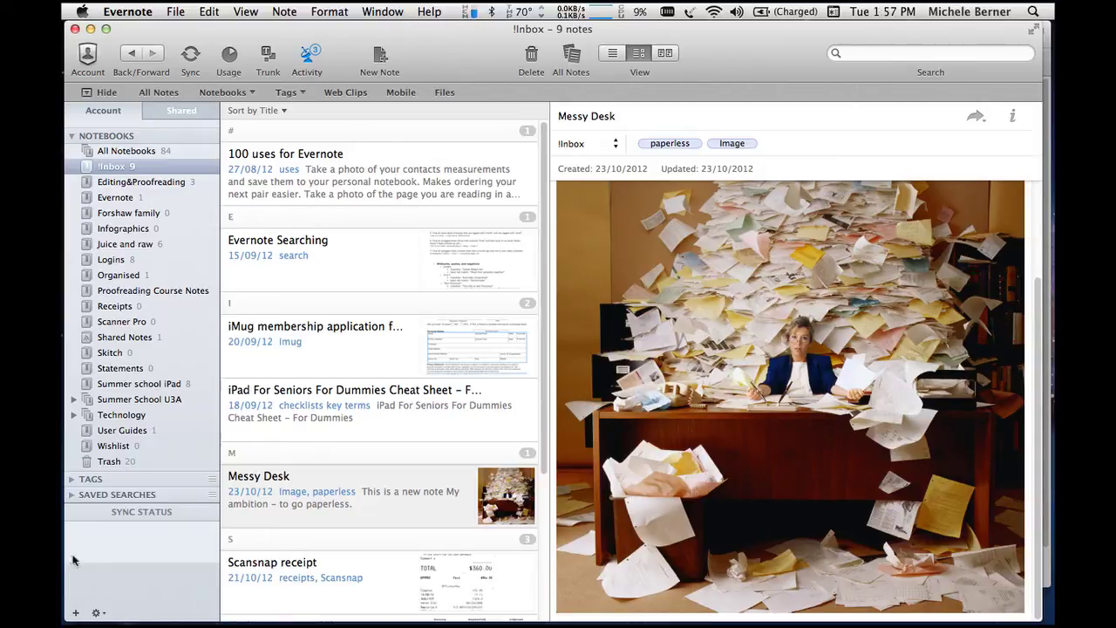
# Create a new audio note in the !Inbox notebook, record and save about 4 seconds of sound, and close its window
pyautogui.click(175, 11)
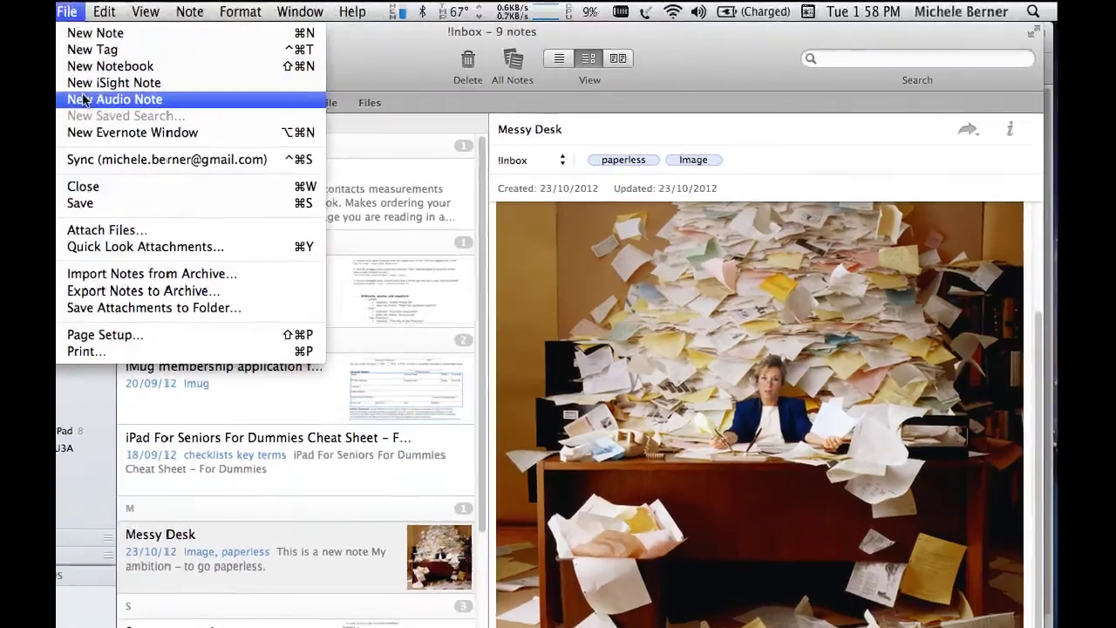
pyautogui.click(84, 99)
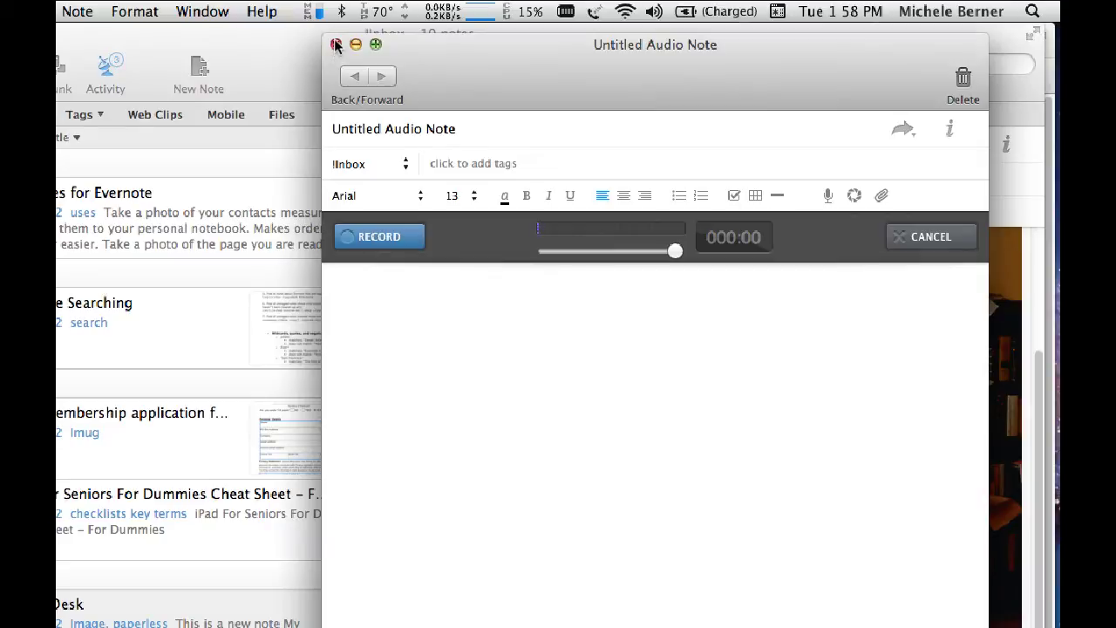
pyautogui.click(391, 241)
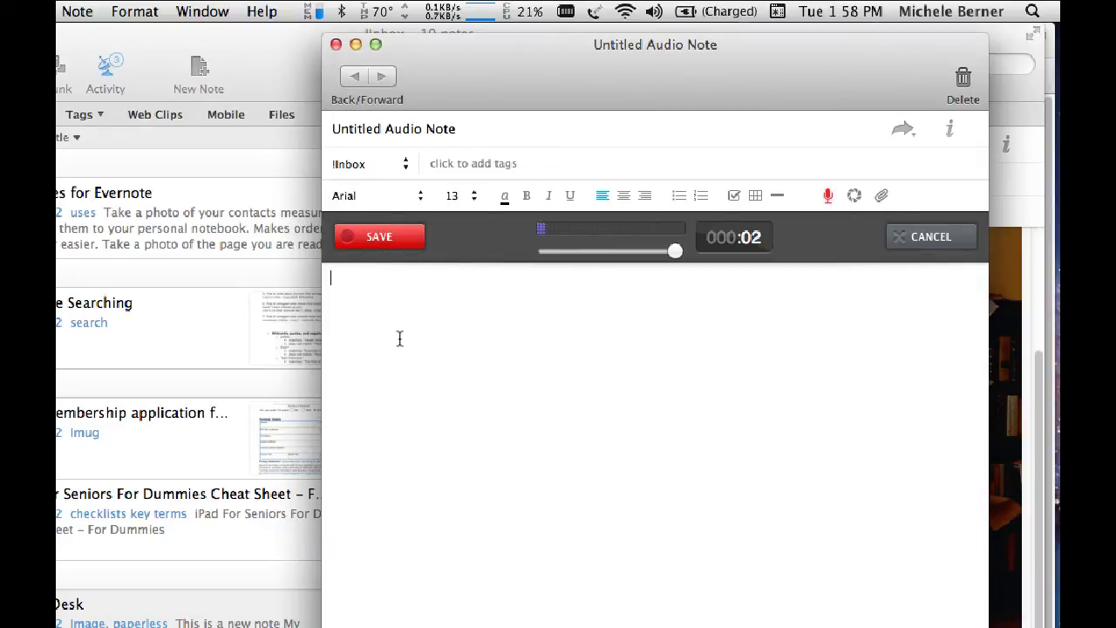
pyautogui.click(376, 241)
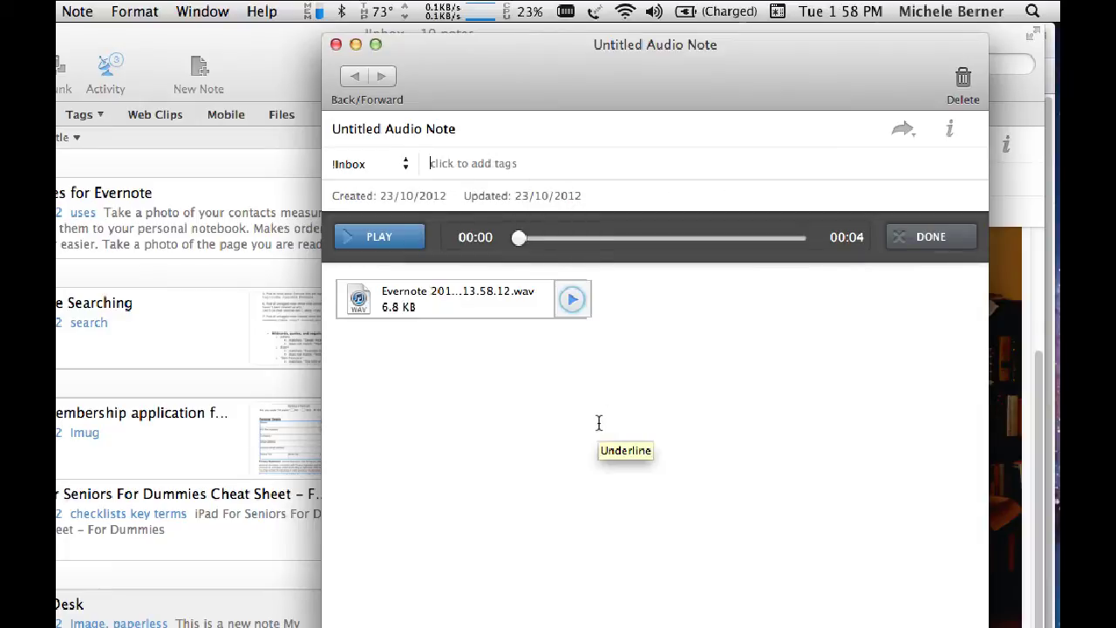
pyautogui.click(336, 46)
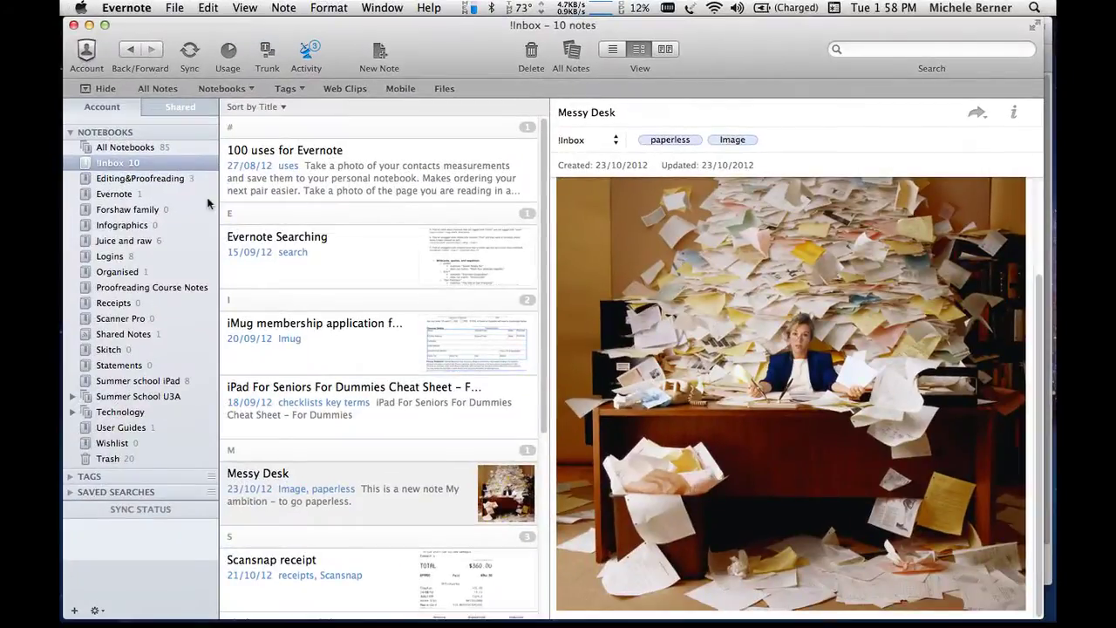
# Sort the !Inbox notes by date created and open the untitled audio note
pyautogui.click(124, 165)
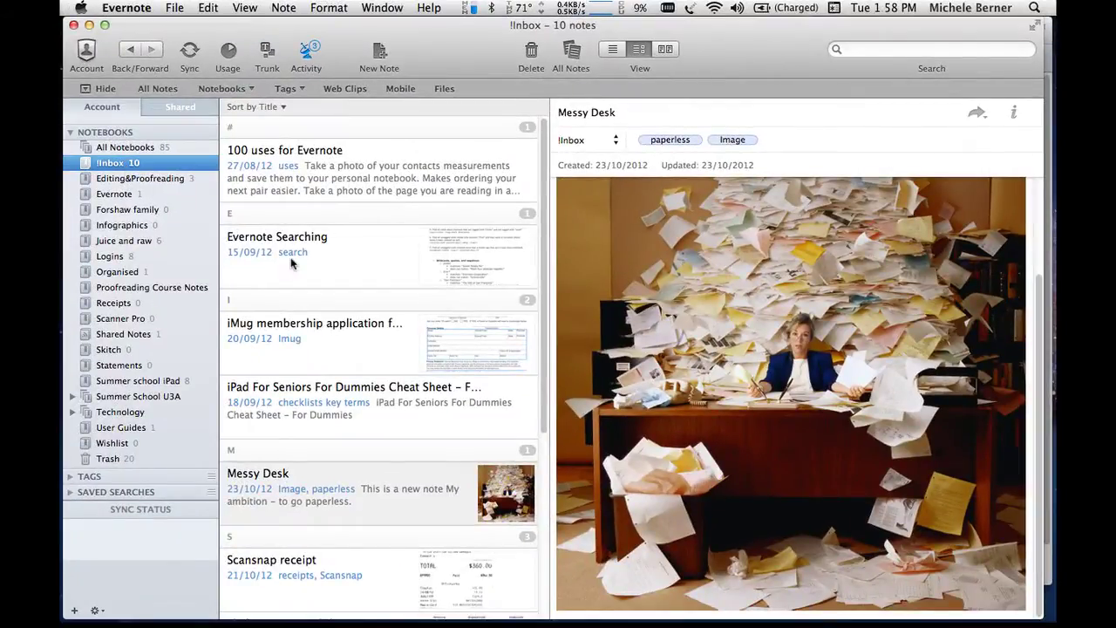
pyautogui.scroll(-5, 292, 264)
pyautogui.scroll(5, 293, 253)
pyautogui.scroll(-5, 297, 262)
pyautogui.scroll(5, 297, 268)
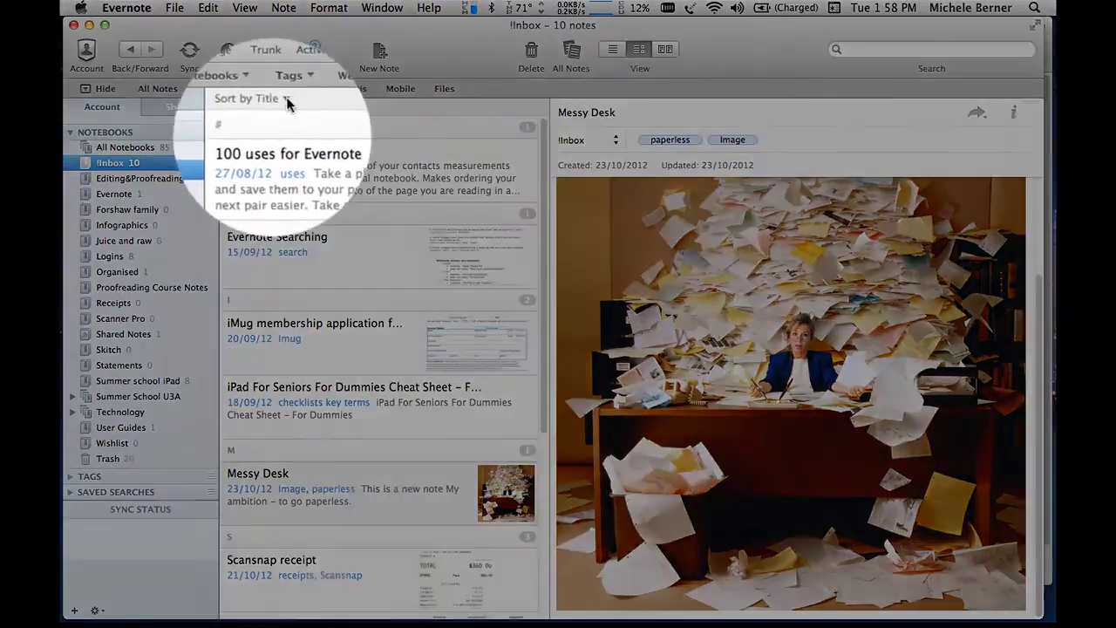
pyautogui.click(288, 104)
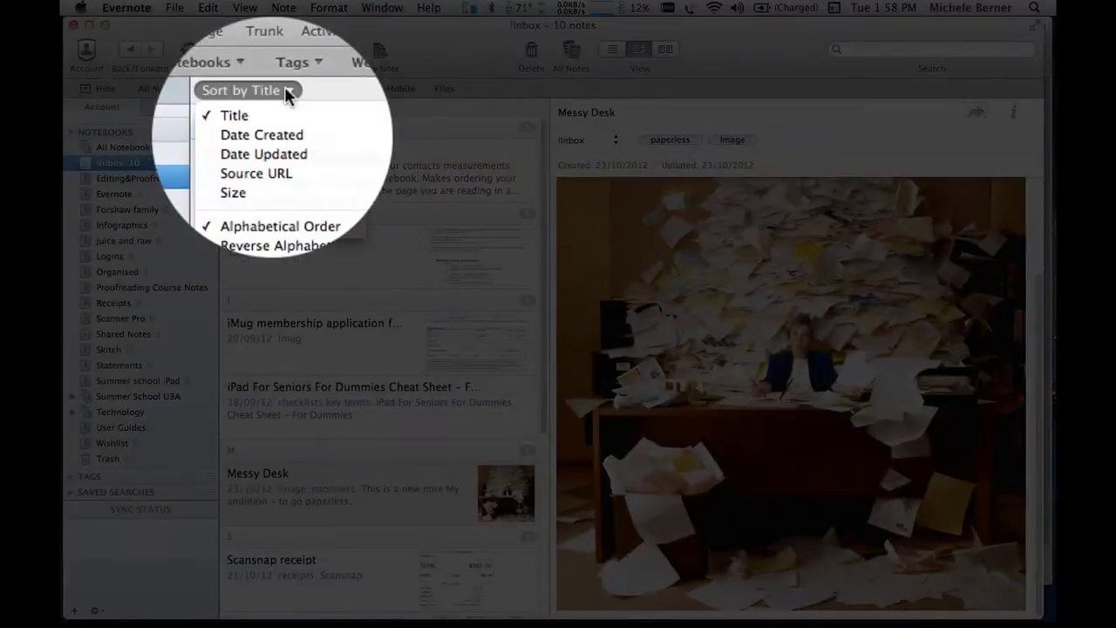
pyautogui.click(270, 136)
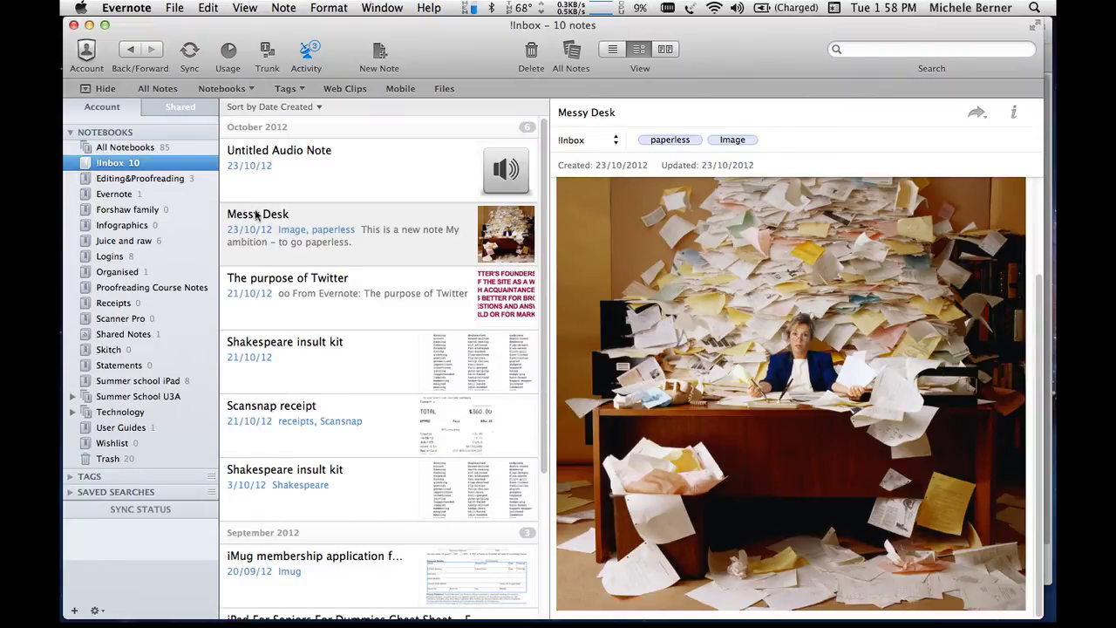
pyautogui.click(268, 160)
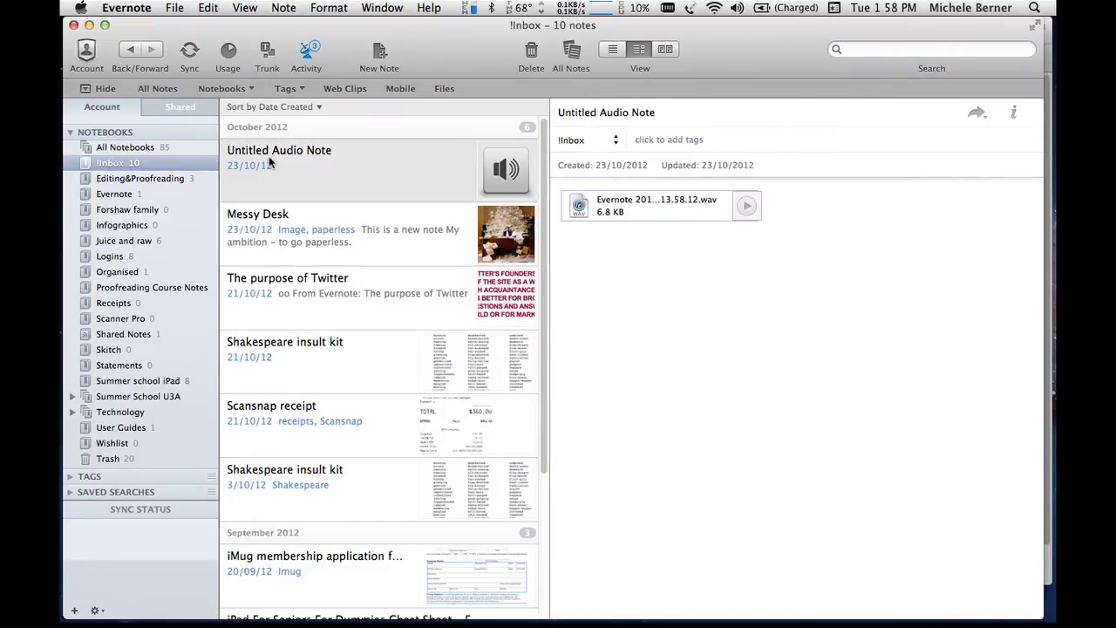
pyautogui.click(175, 9)
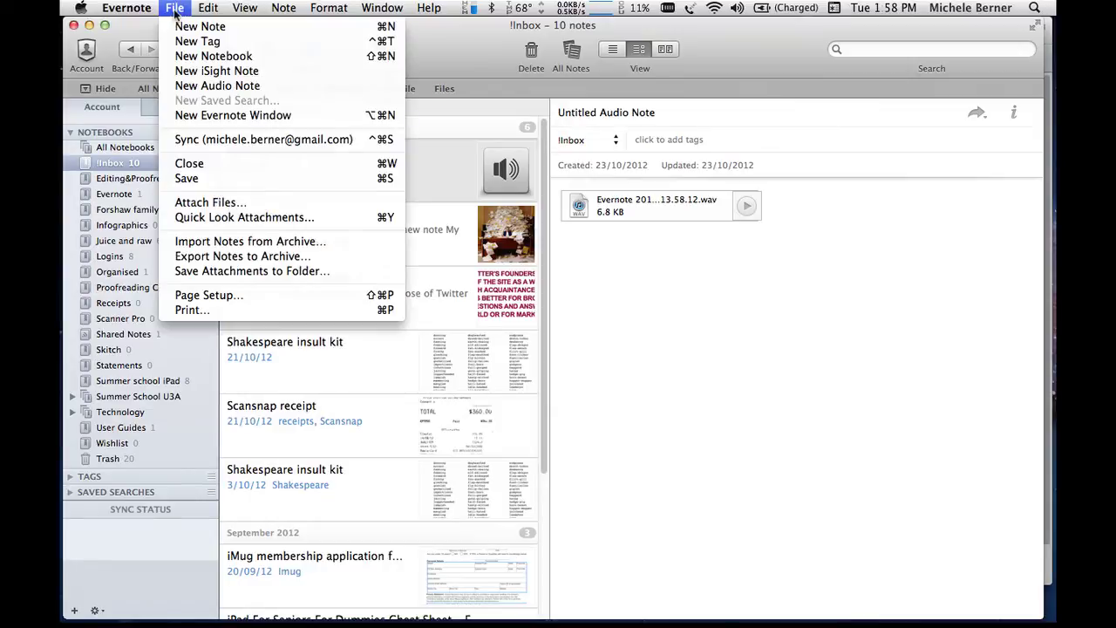
pyautogui.click(603, 313)
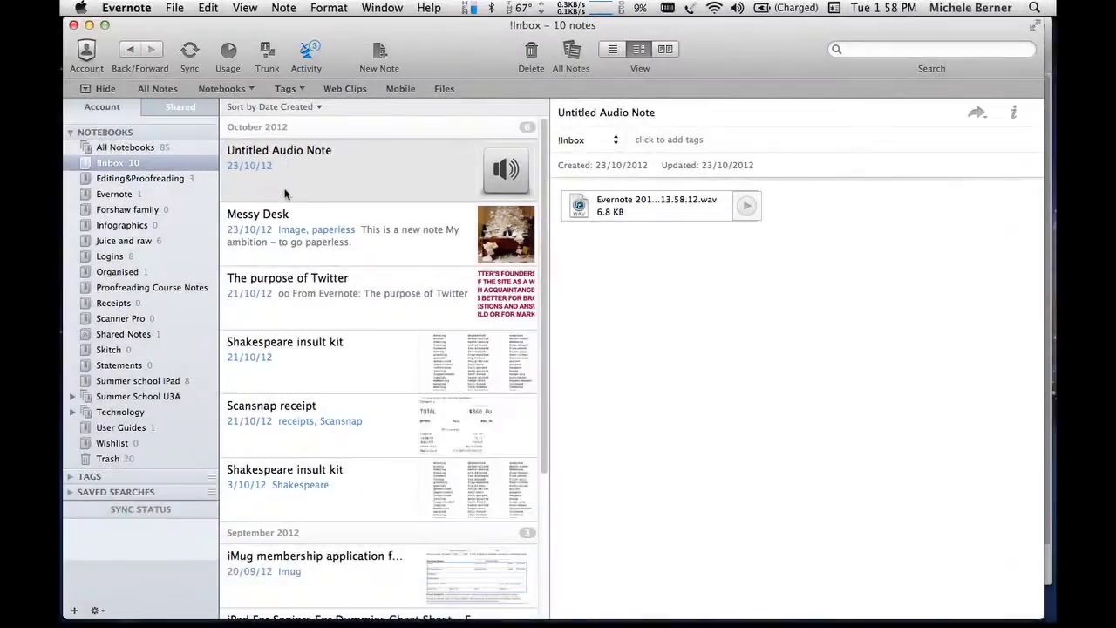
# Add a blank note to the !Inbox notebook, and delete both it and the untitled audio note
pyautogui.rightClick(283, 171)
pyautogui.click(319, 173)
pyautogui.rightClick(279, 174)
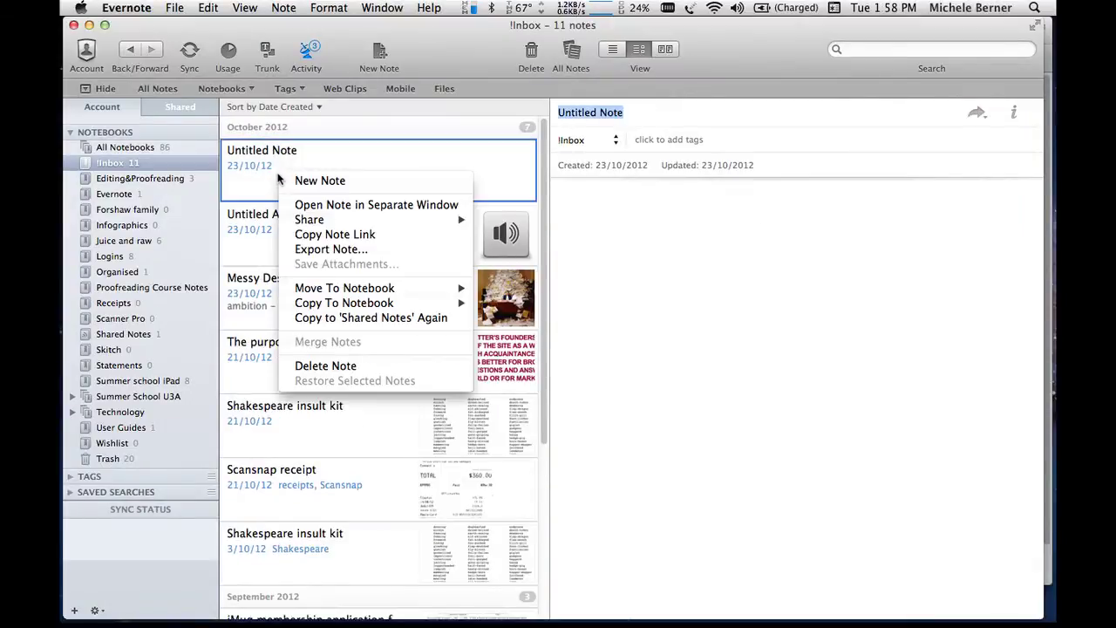
pyautogui.click(317, 367)
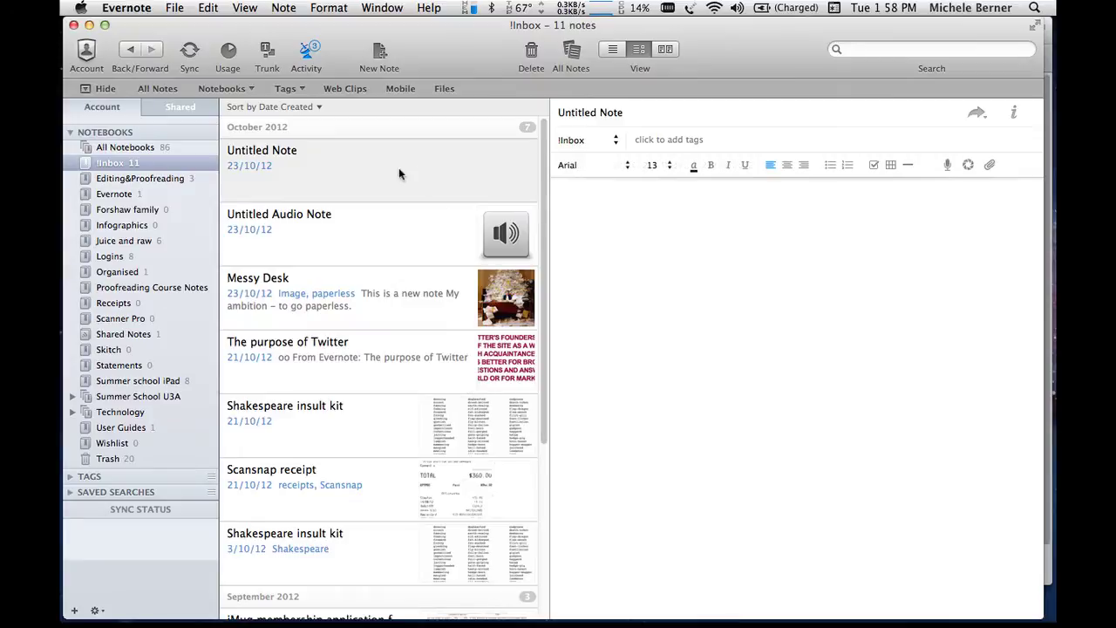
pyautogui.rightClick(376, 177)
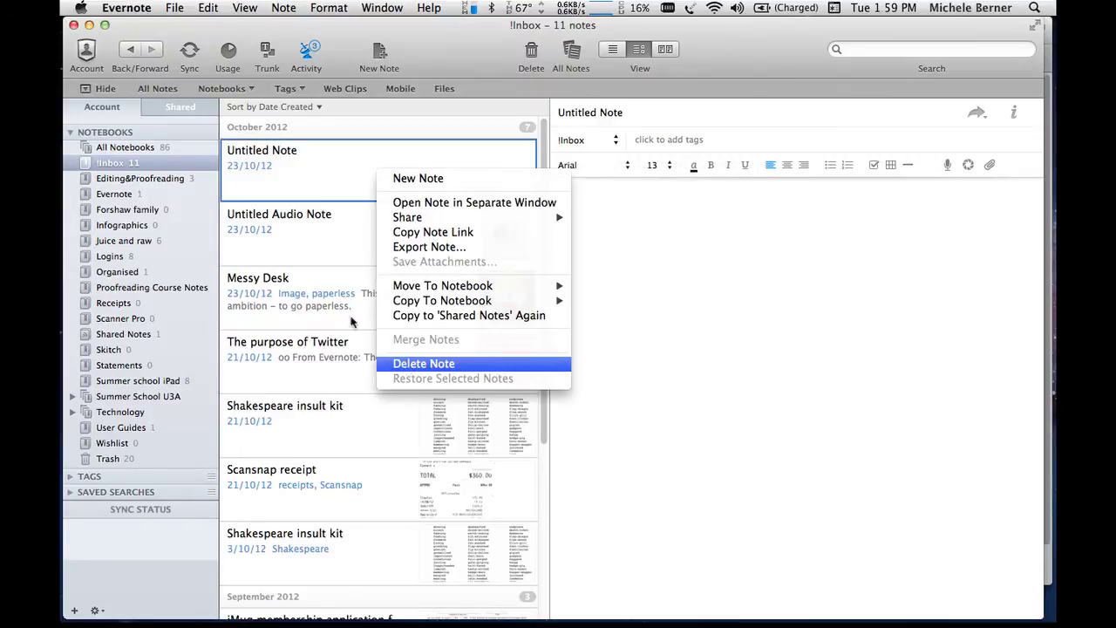
pyautogui.click(405, 365)
pyautogui.rightClick(337, 174)
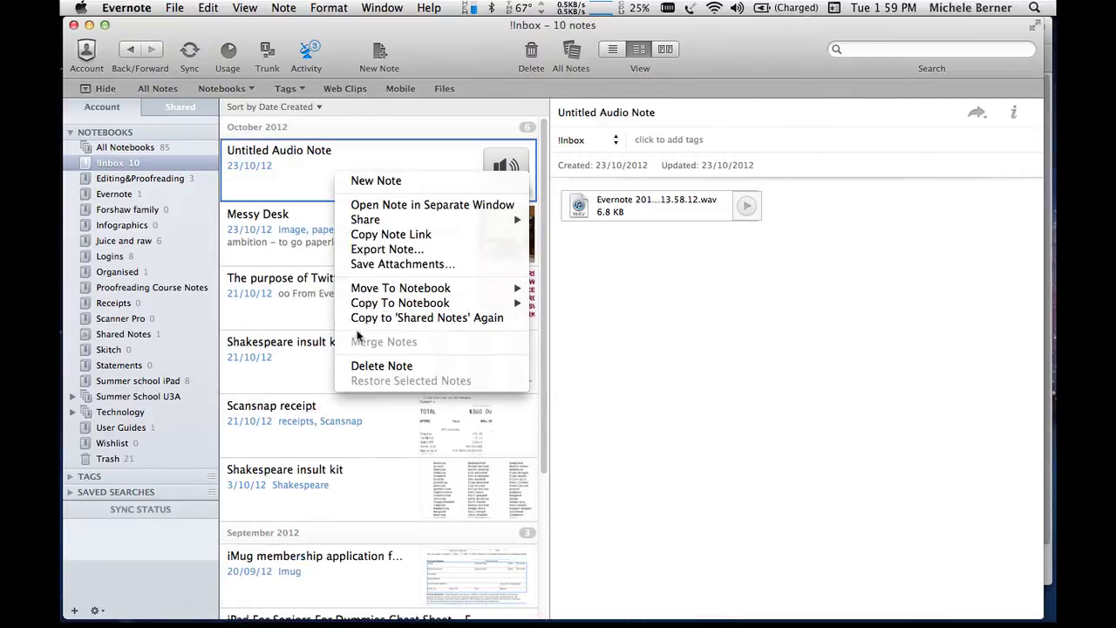
pyautogui.click(366, 366)
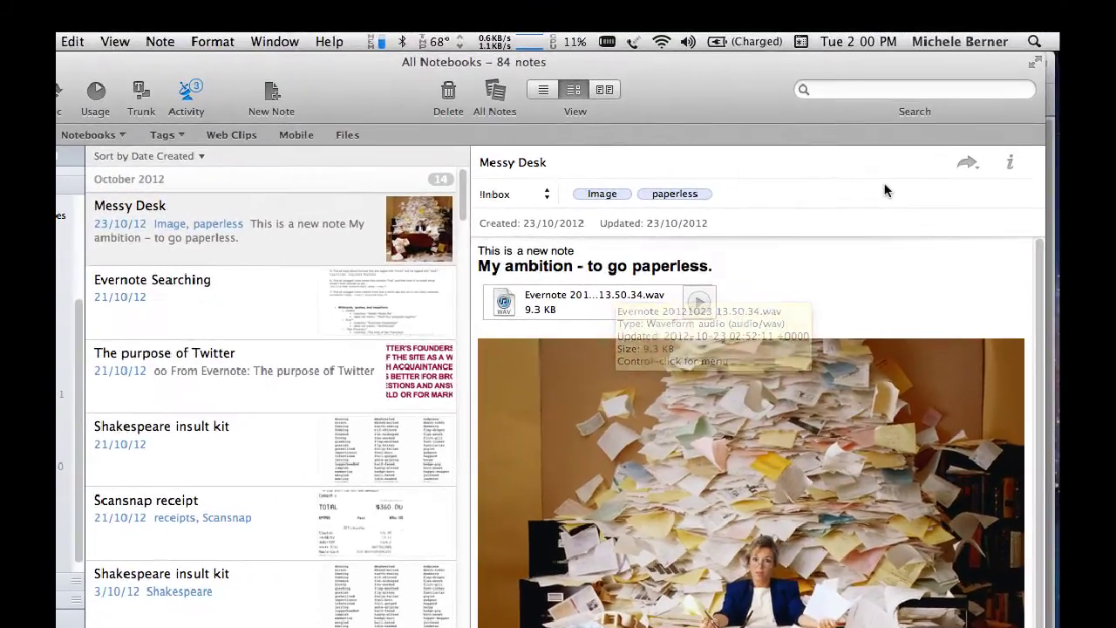
# Move the Messy Desk note from the !Inbox notebook to the Paperless notebook
pyautogui.click(546, 197)
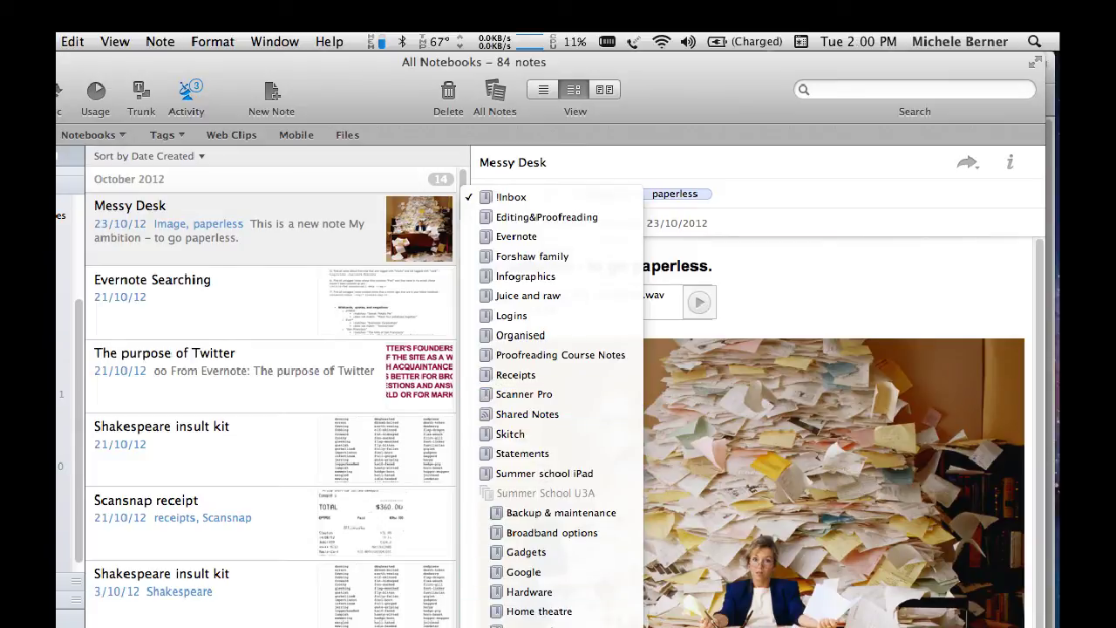
pyautogui.moveTo(538, 621)
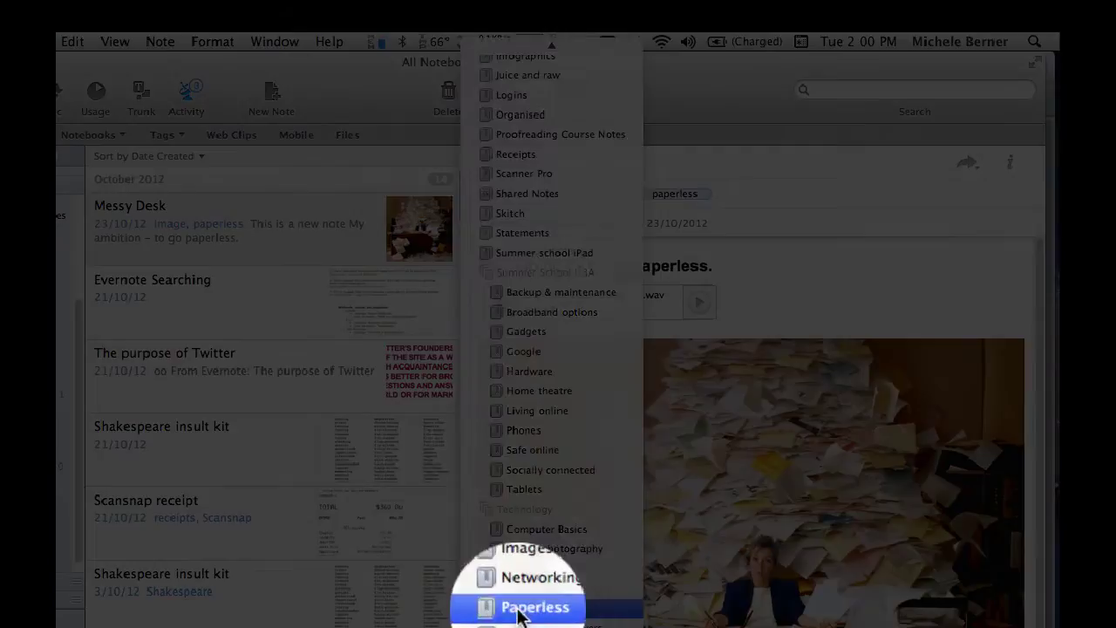
pyautogui.click(523, 608)
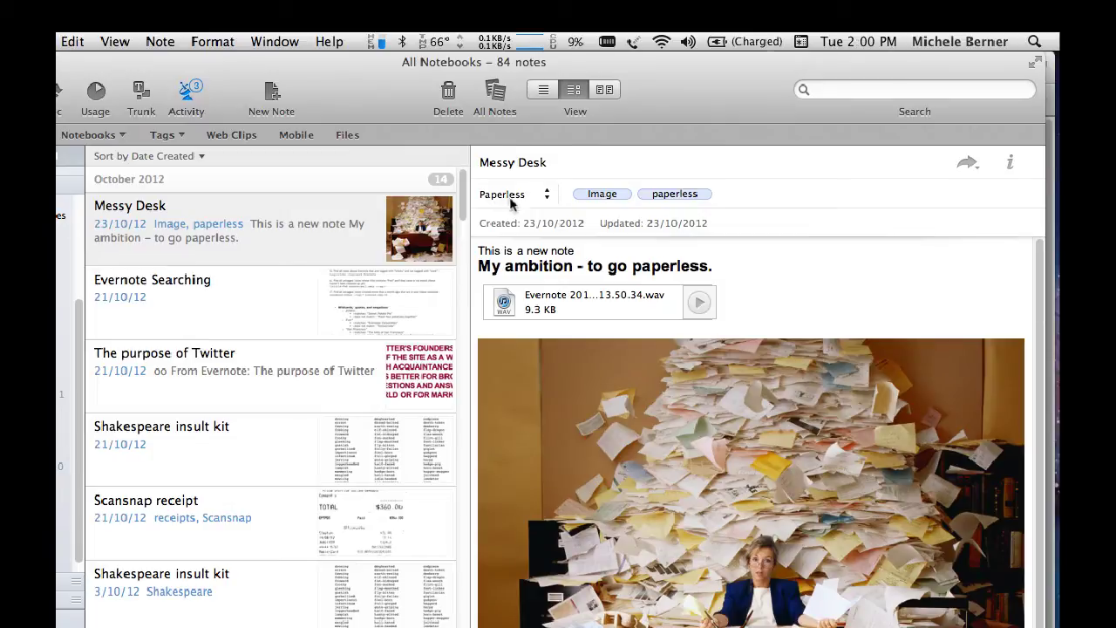
pyautogui.click(614, 197)
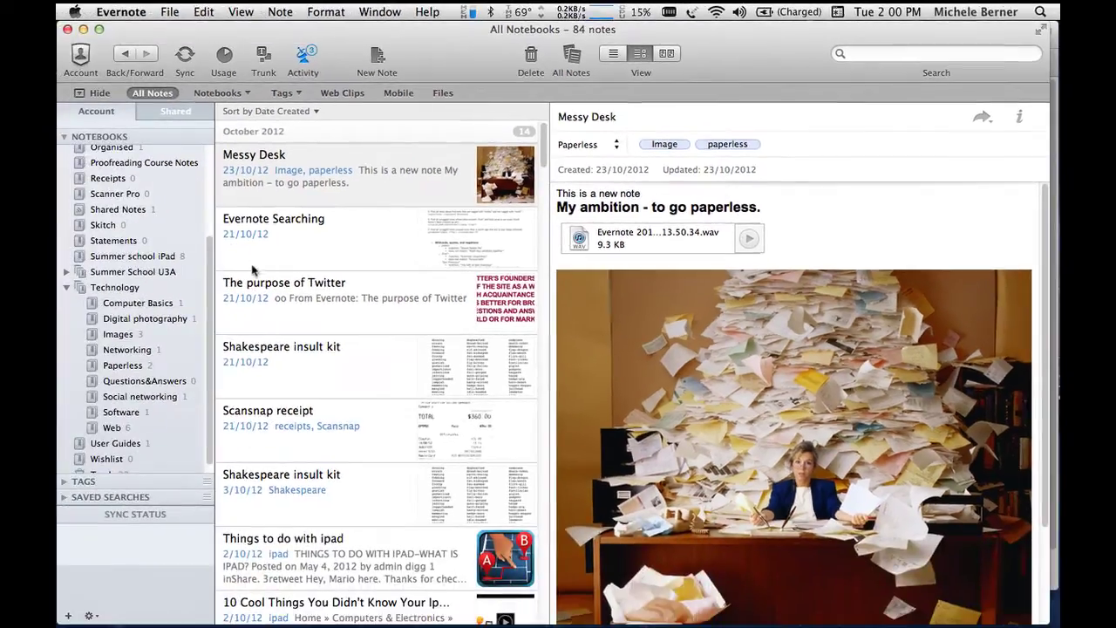
# Look through the !Inbox notebook, and open the Paperless notebook under Technology to check for the Messy Desk note
pyautogui.scroll(5, 150, 175)
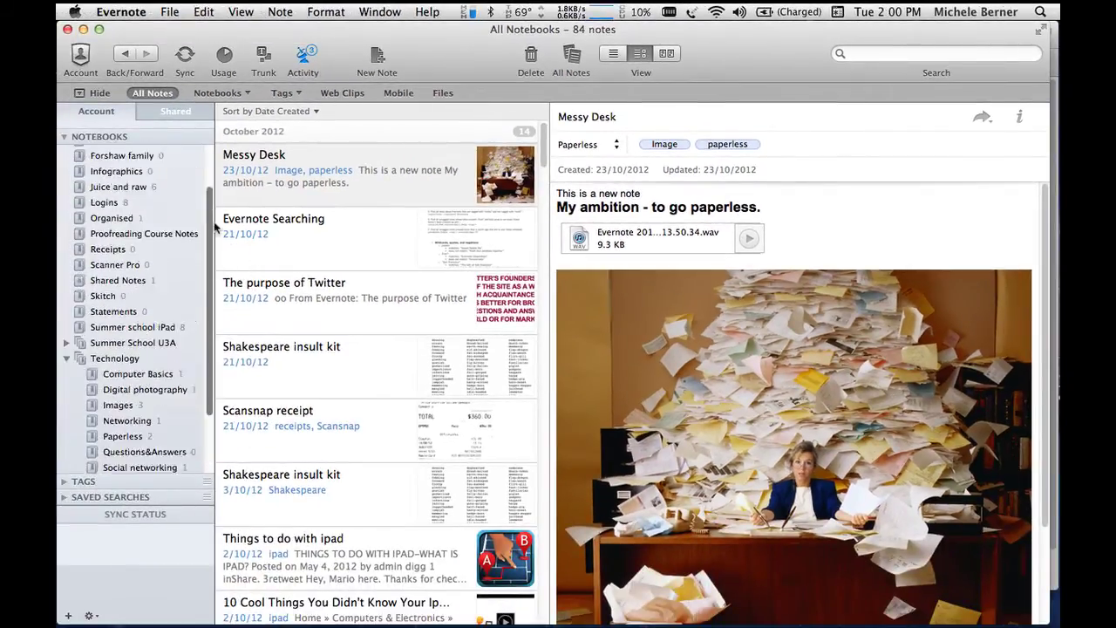
pyautogui.click(109, 167)
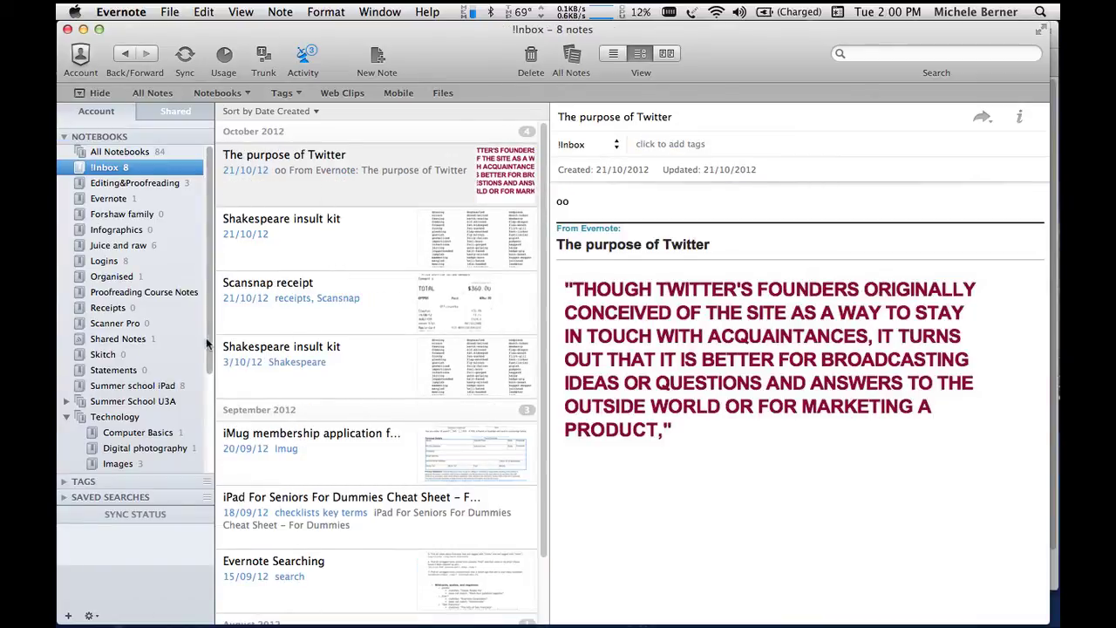
pyautogui.moveTo(206, 338); pyautogui.dragTo(210, 454)
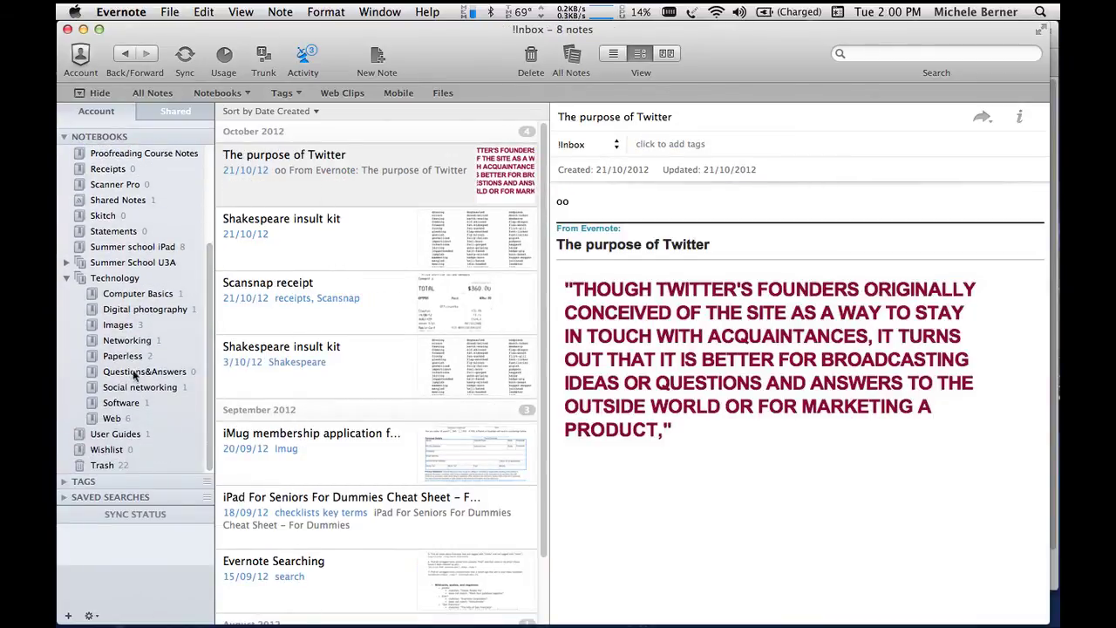
pyautogui.click(111, 358)
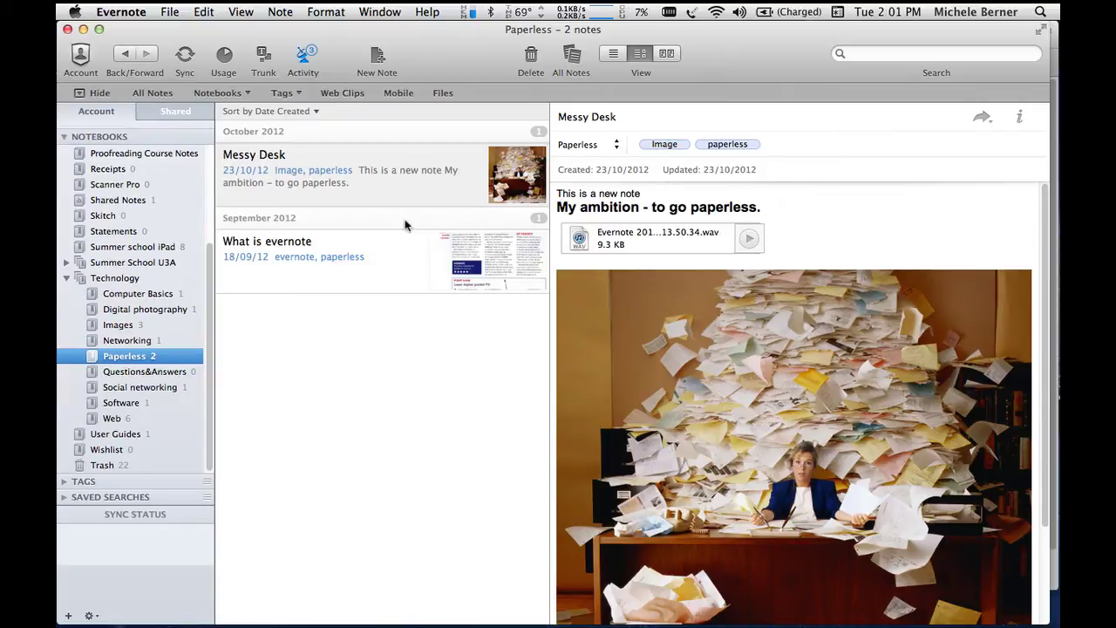
# Switch to Safari and start an Evernote Web Clipper clip of the Fujitsu ScanSnap S1300 review, choosing the Paperless notebook
pyautogui.press('super+Tab')
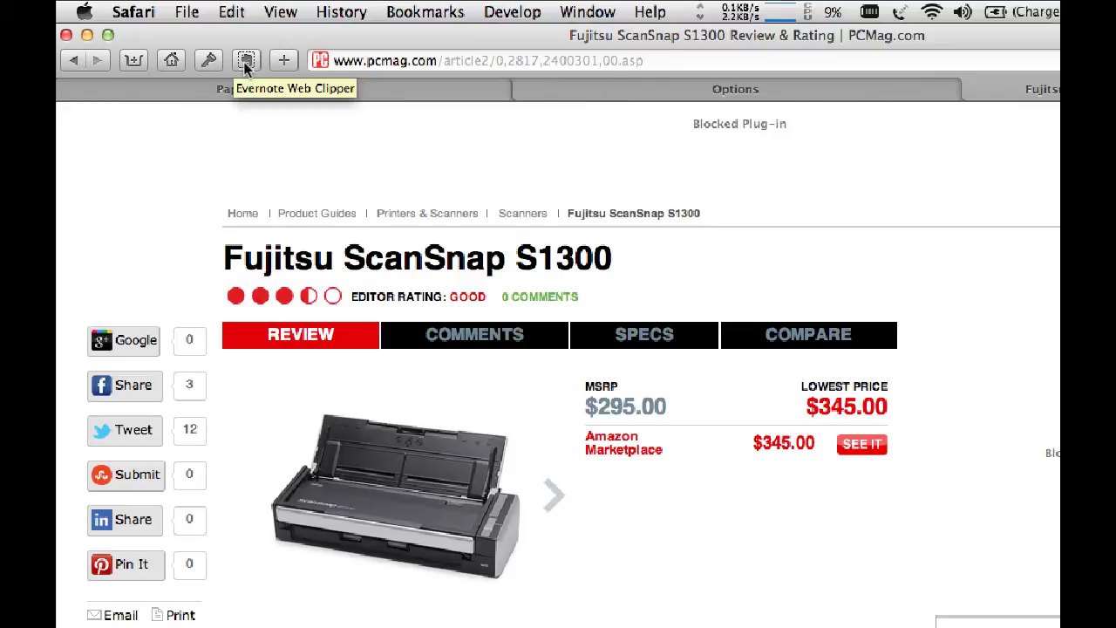
pyautogui.click(245, 63)
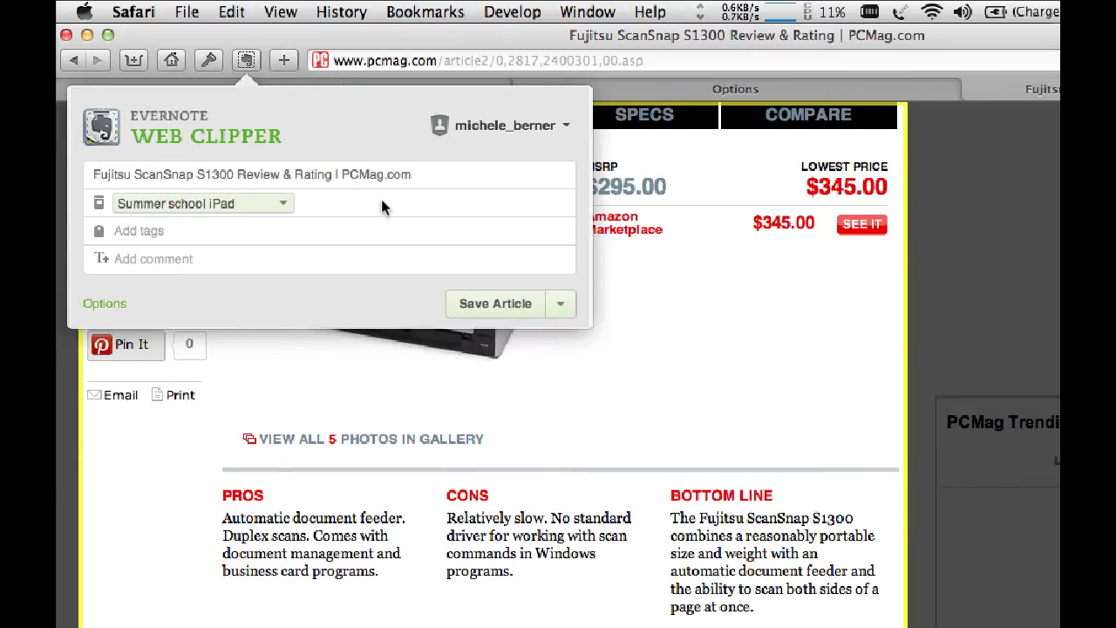
pyautogui.click(281, 203)
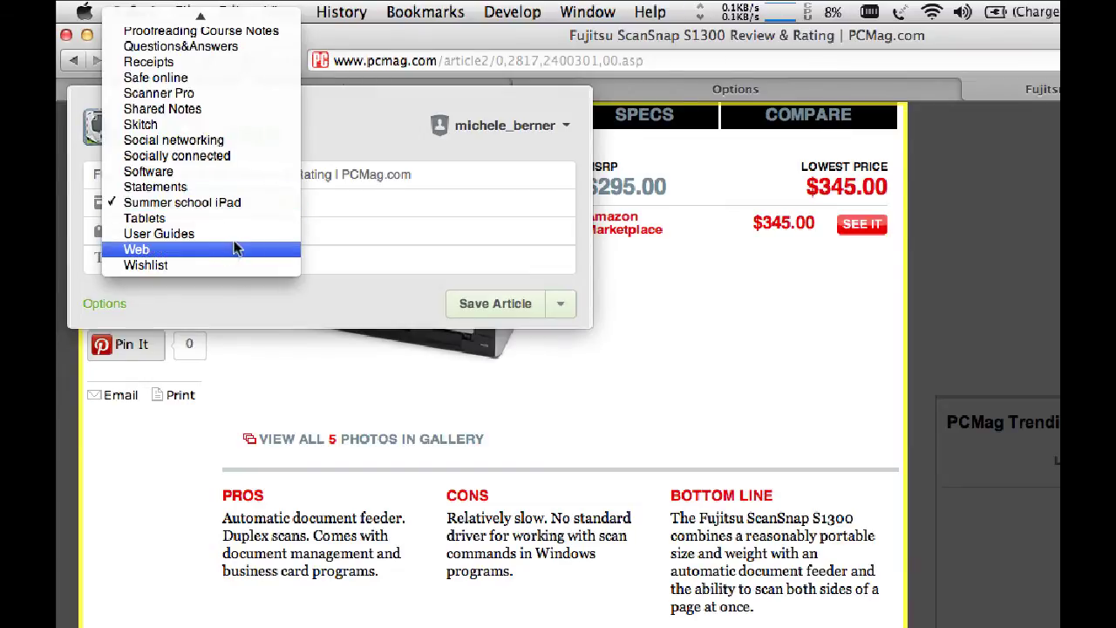
pyautogui.scroll(3, 244, 124)
pyautogui.scroll(5, 244, 125)
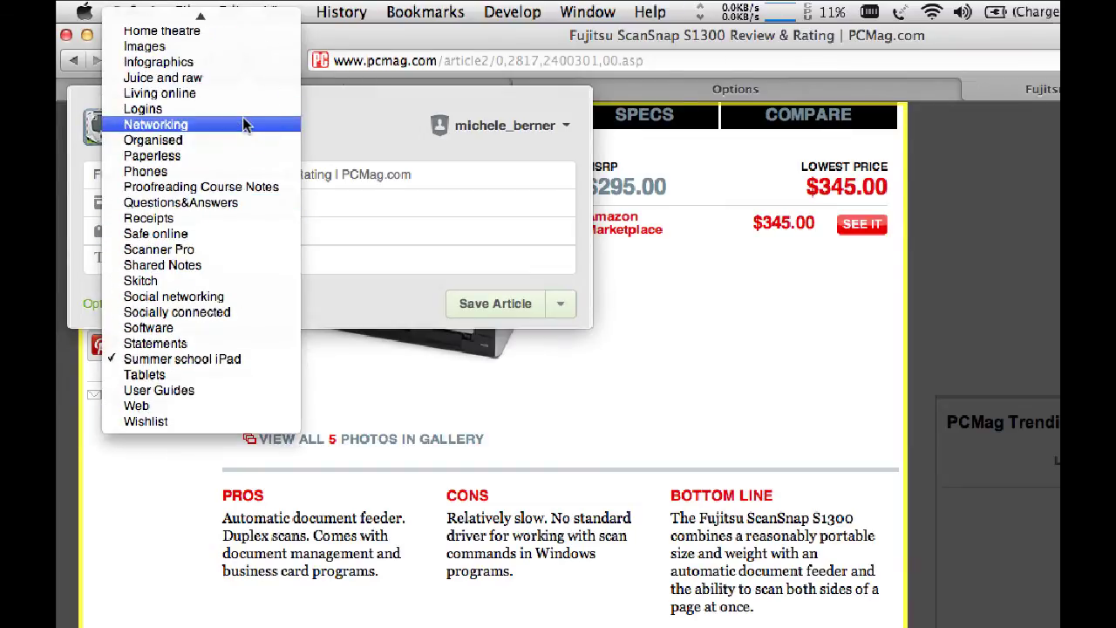
pyautogui.click(172, 252)
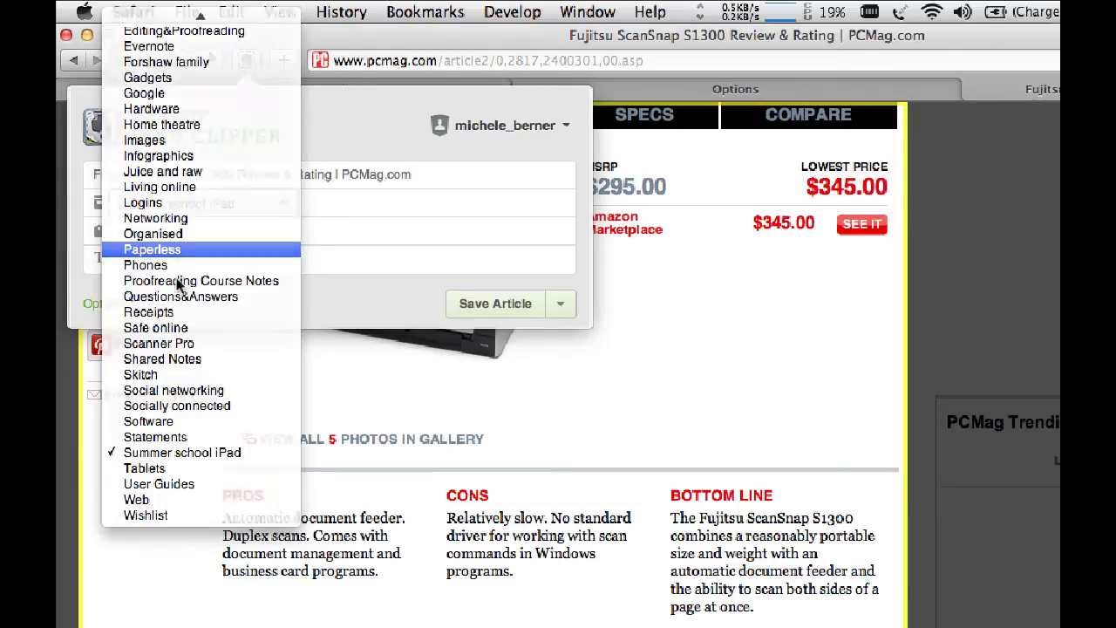
# Tag the clip scanner, add the comment "purchase this scanner", and save the article to Evernote
pyautogui.click(136, 233)
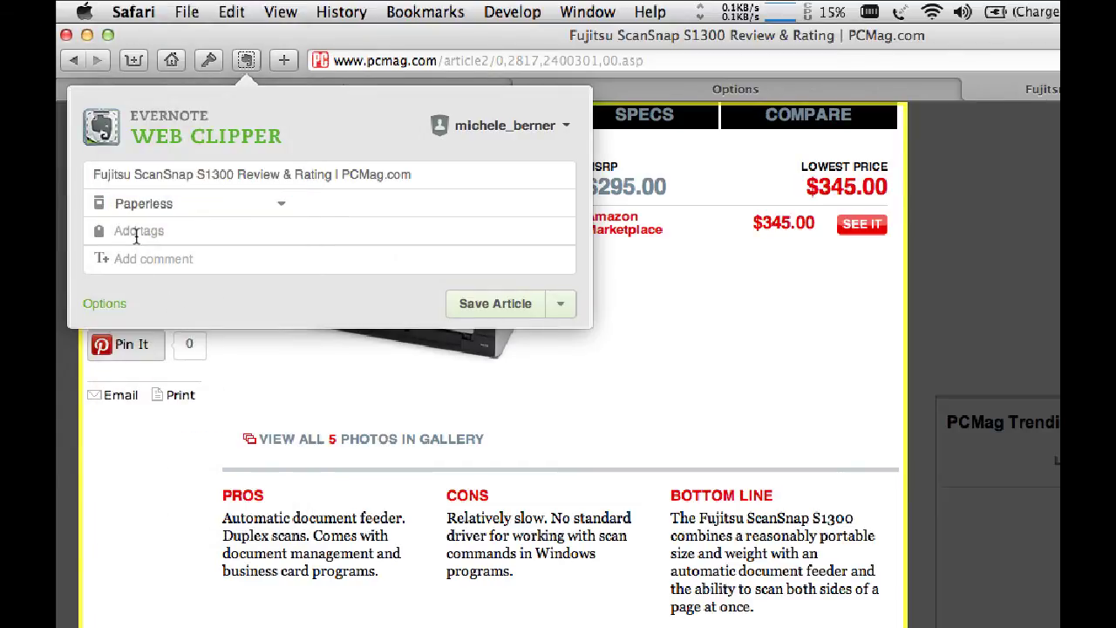
pyautogui.write('scanner')
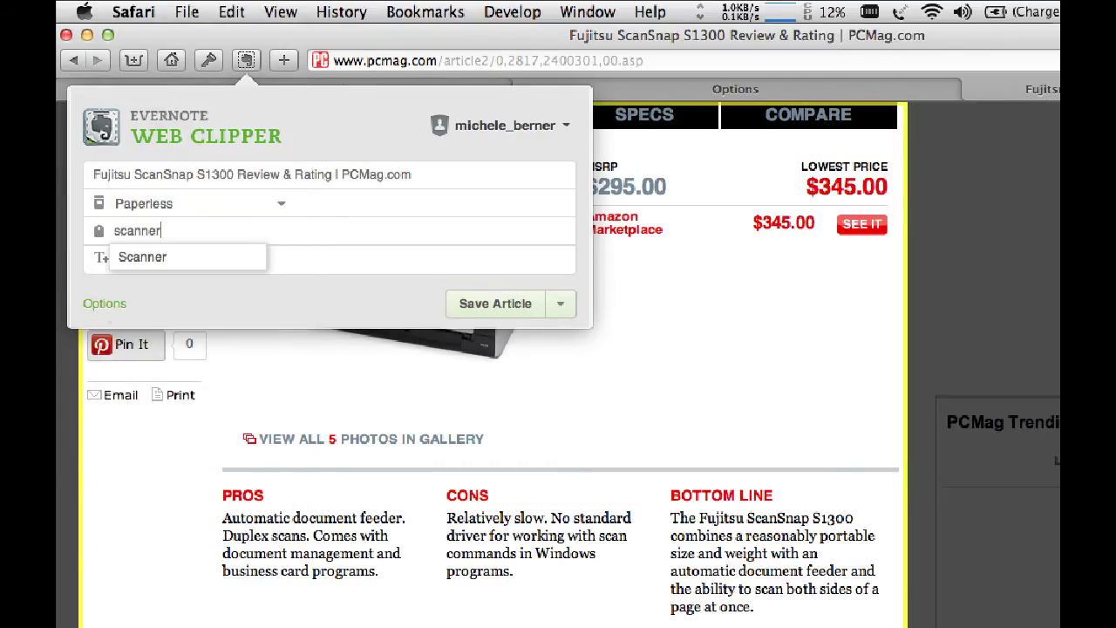
pyautogui.press('Return')
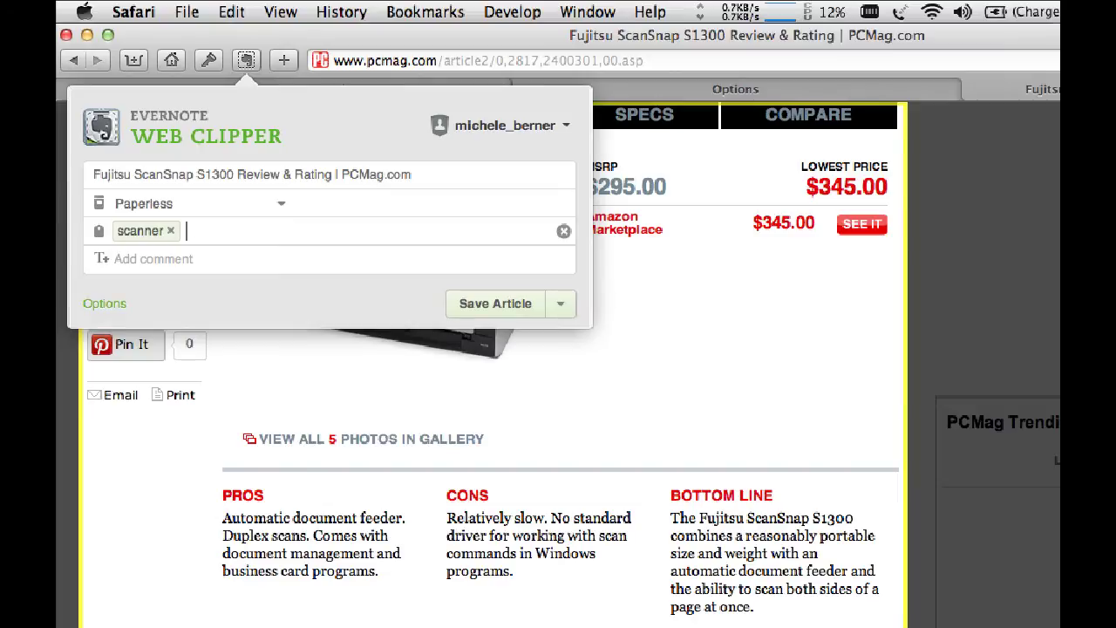
pyautogui.click(135, 259)
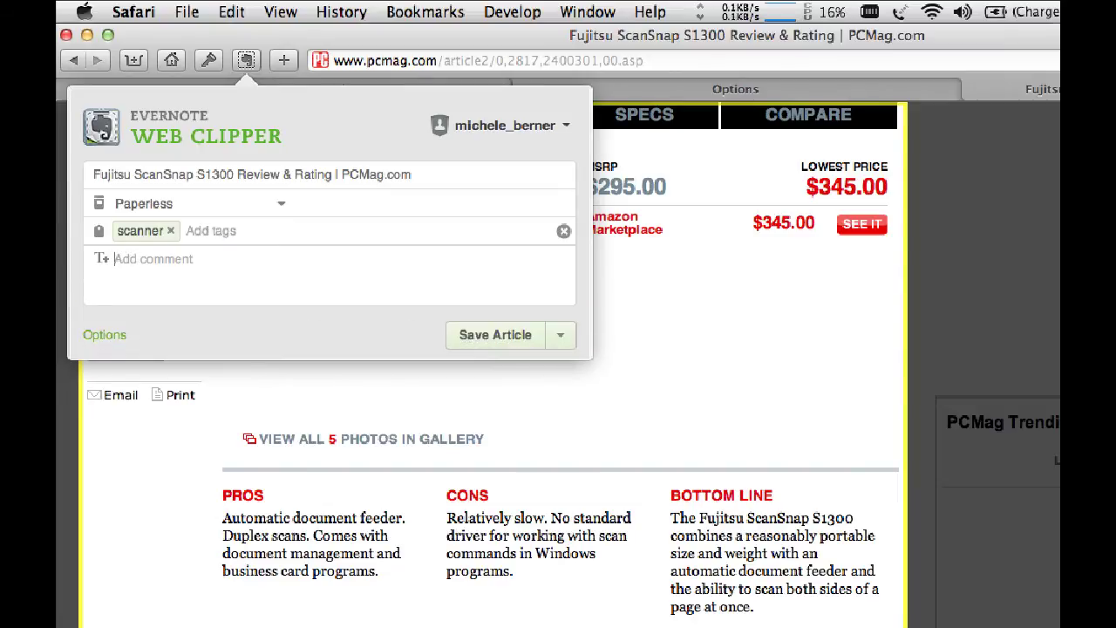
pyautogui.write('purchase thi')
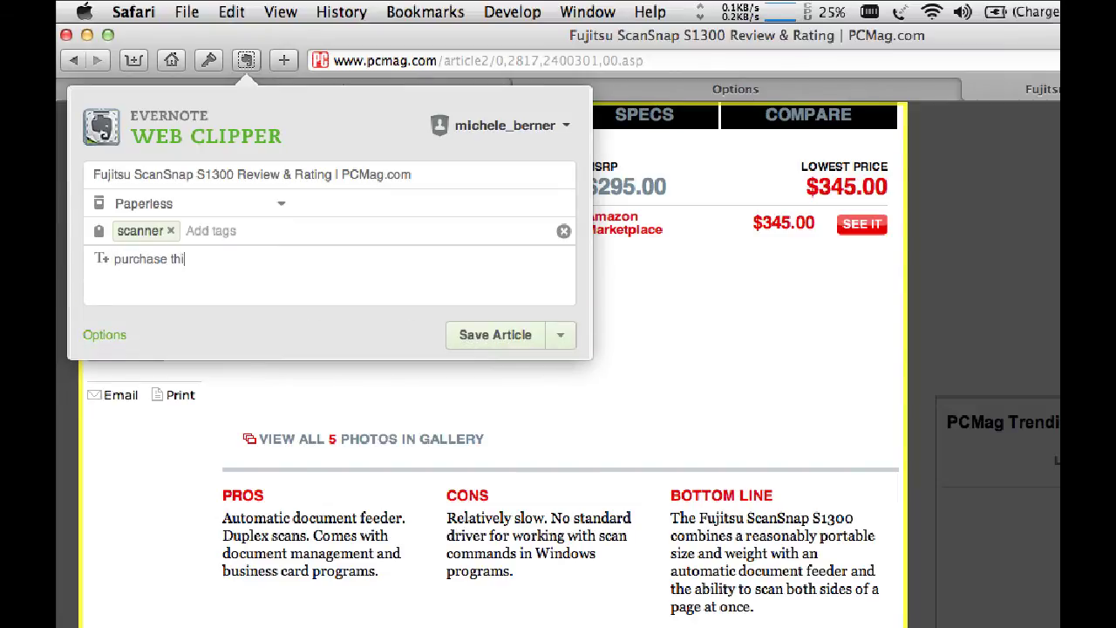
pyautogui.write('s scanner')
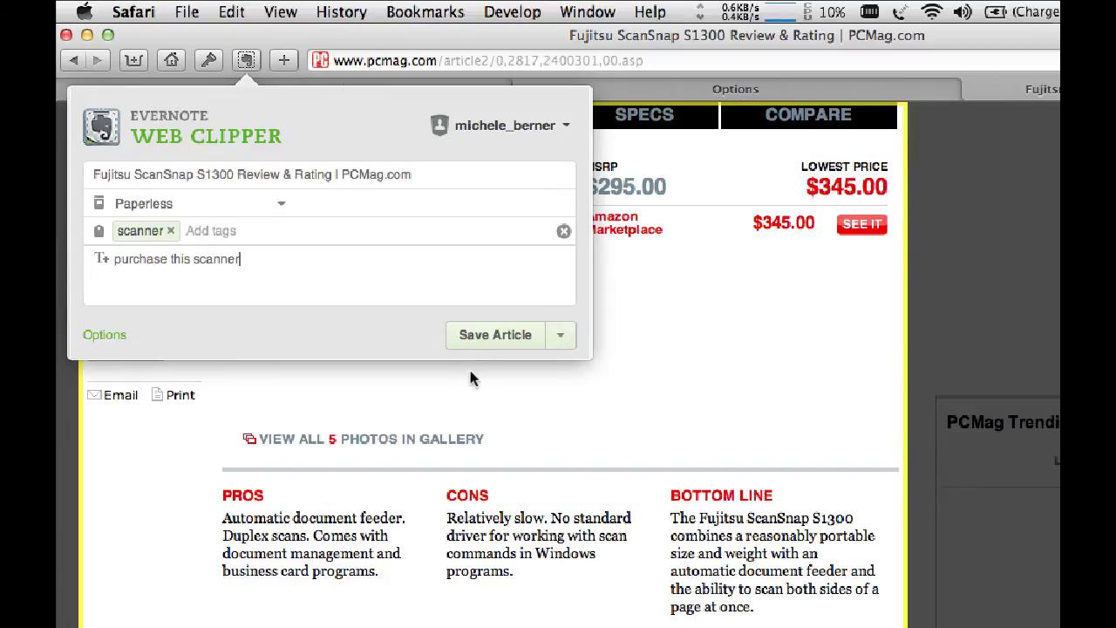
pyautogui.click(478, 337)
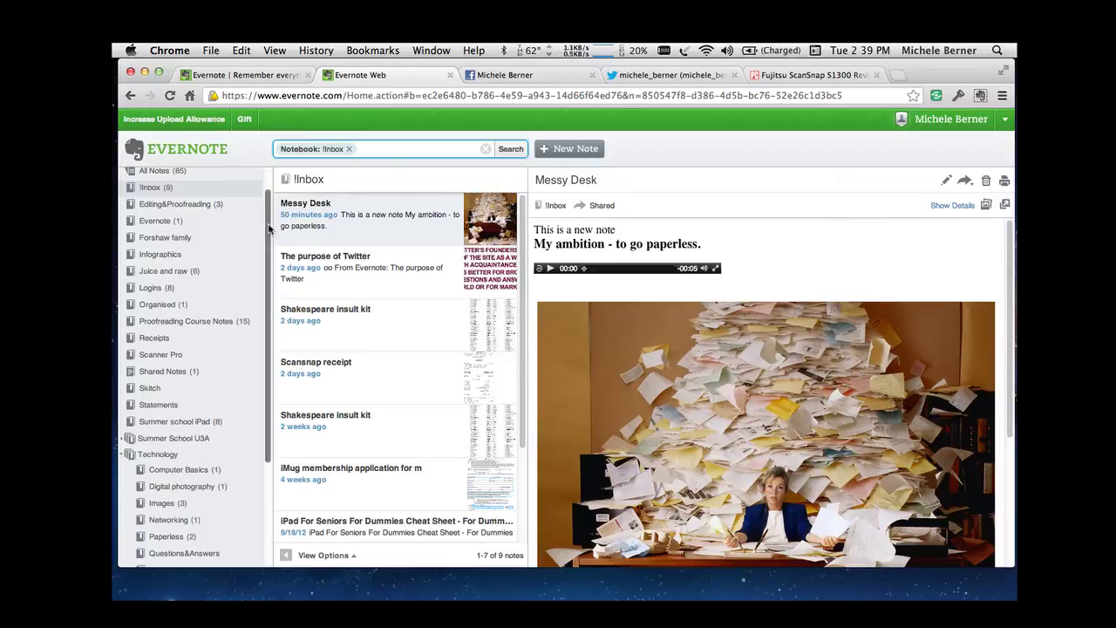
# Check the Paperless notebook for the clipped ScanSnap review in Evernote Web, and switch to the Evernote desktop app to check it there
pyautogui.moveTo(268, 228); pyautogui.dragTo(268, 335)
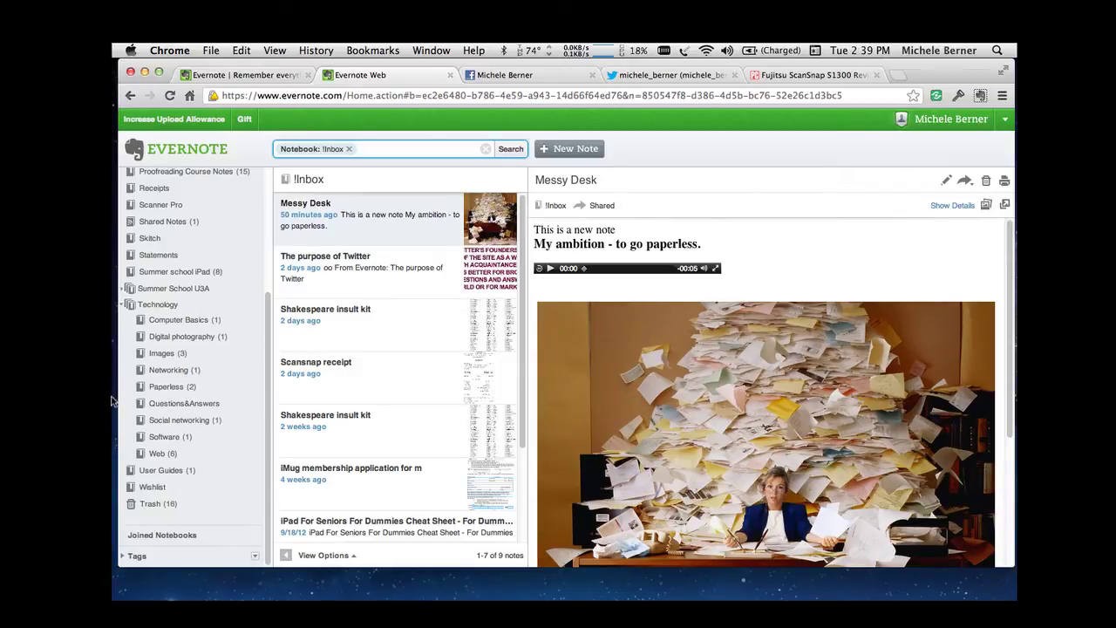
pyautogui.click(166, 389)
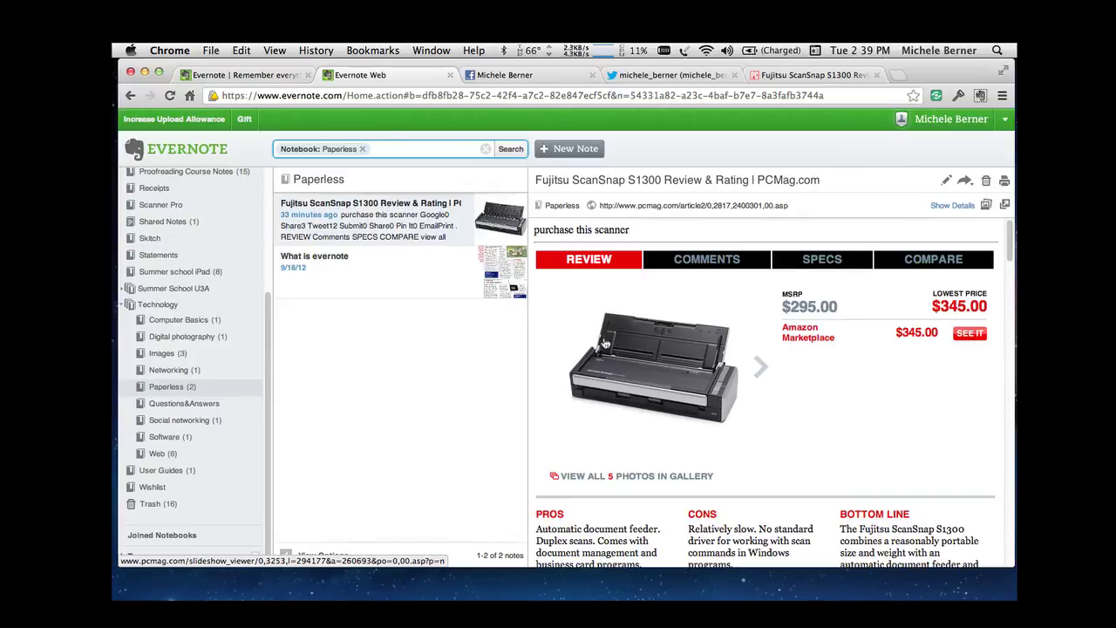
pyautogui.press('super+Tab')
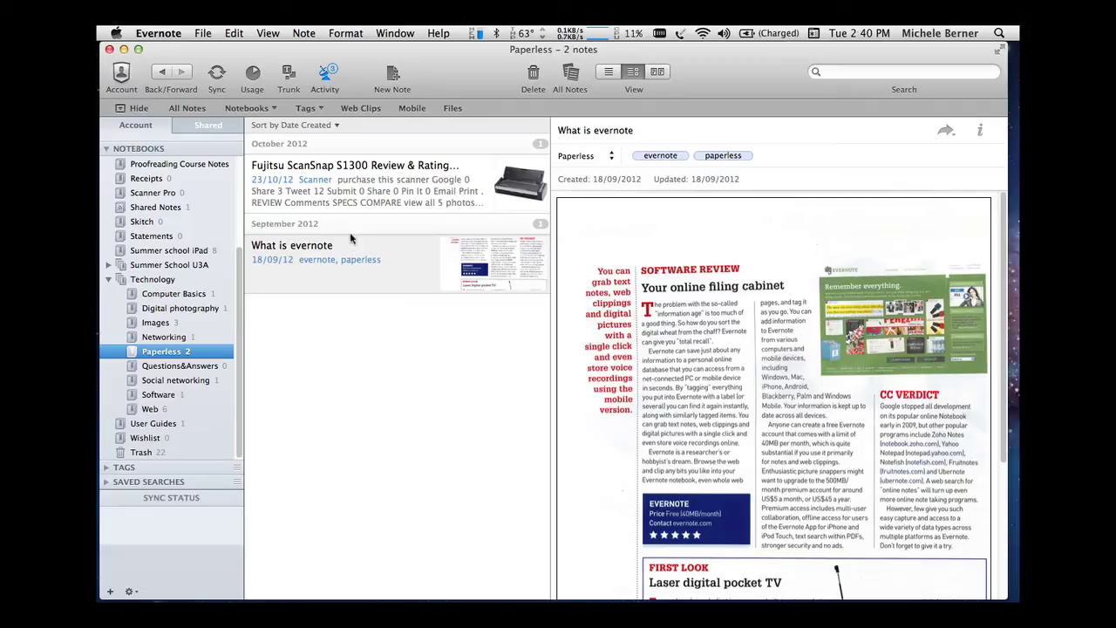
pyautogui.click(125, 50)
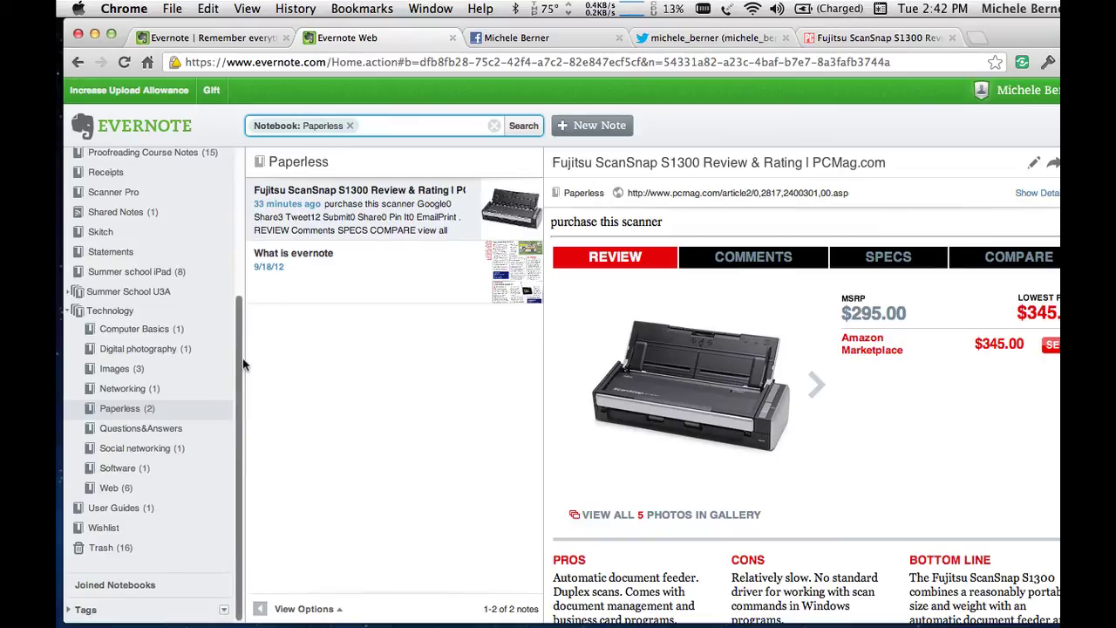
# Open the !Inbox notebook in Evernote Web and follow the macsparky.com/paperless link in the Paperless — MacSparky note
pyautogui.scroll(5, 243, 366)
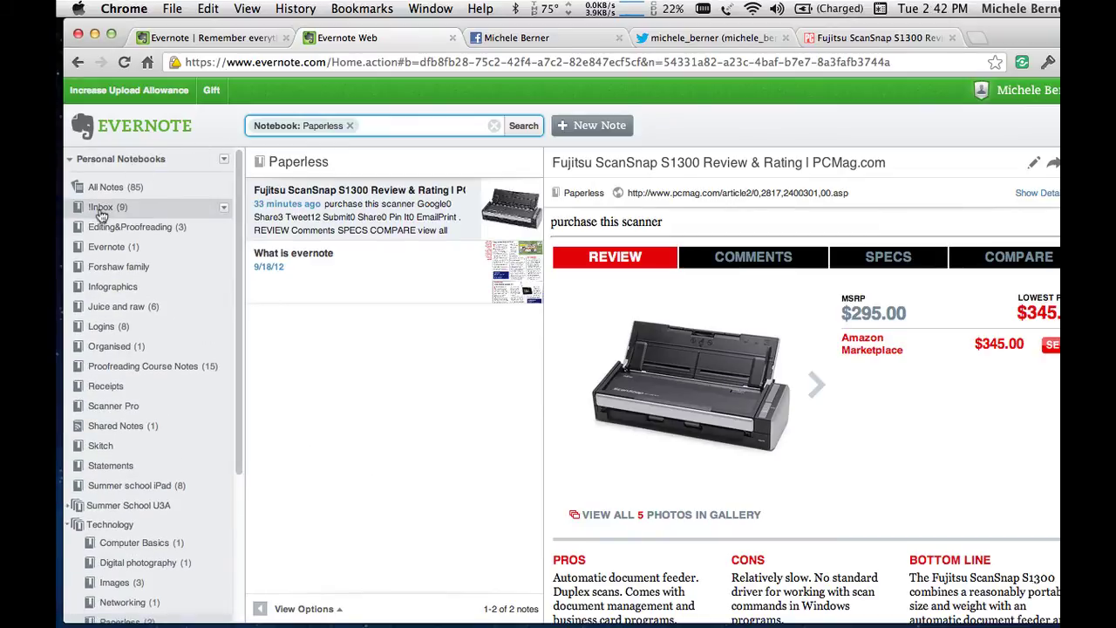
pyautogui.click(101, 213)
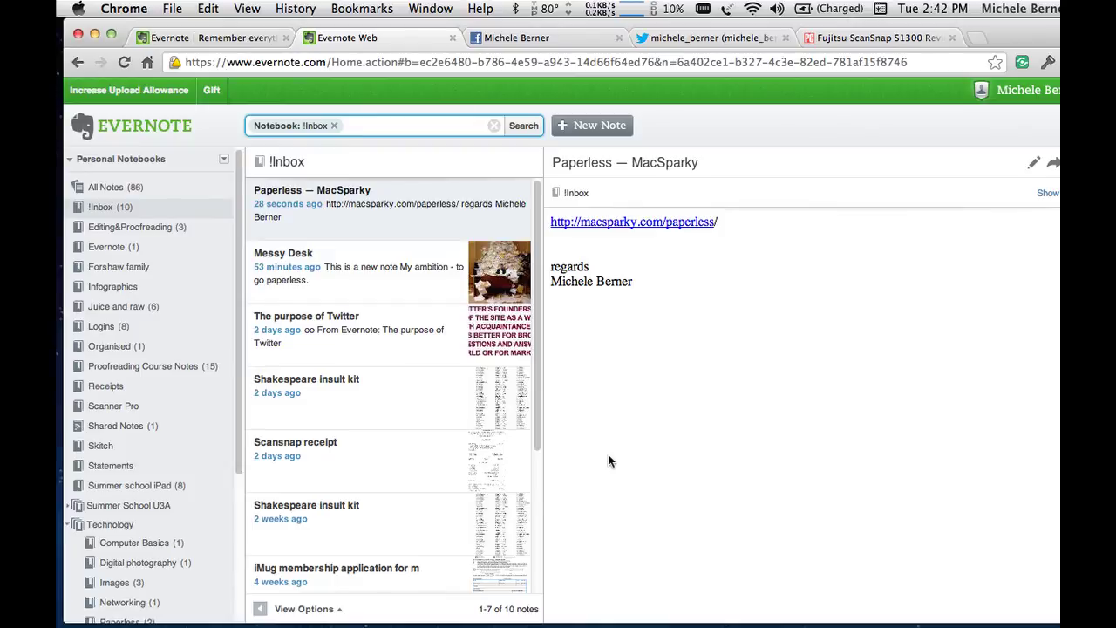
pyautogui.click(630, 224)
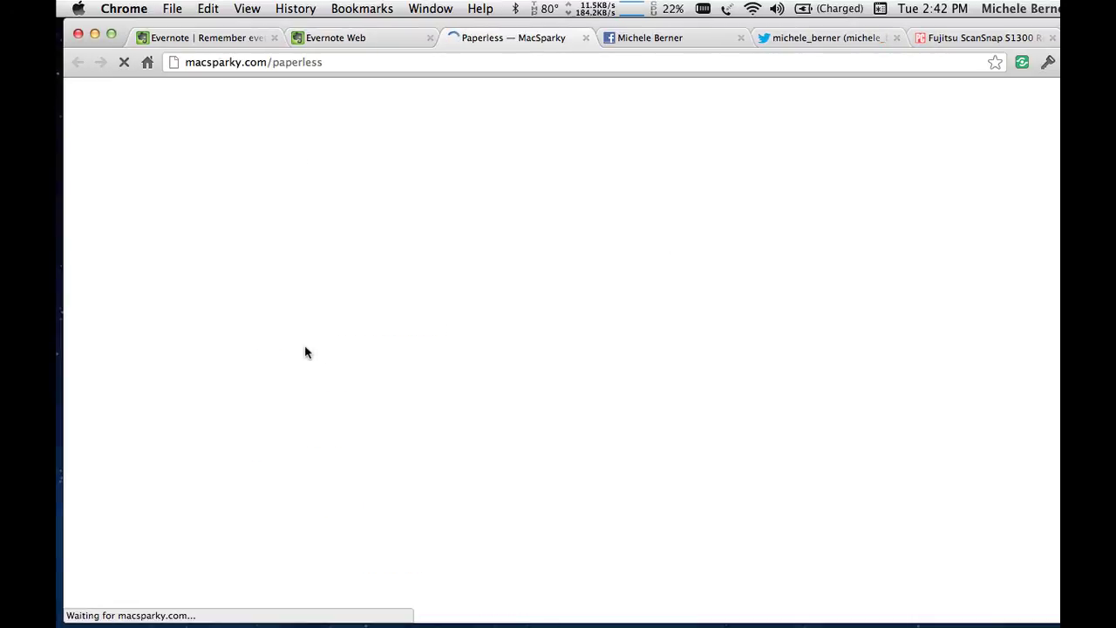